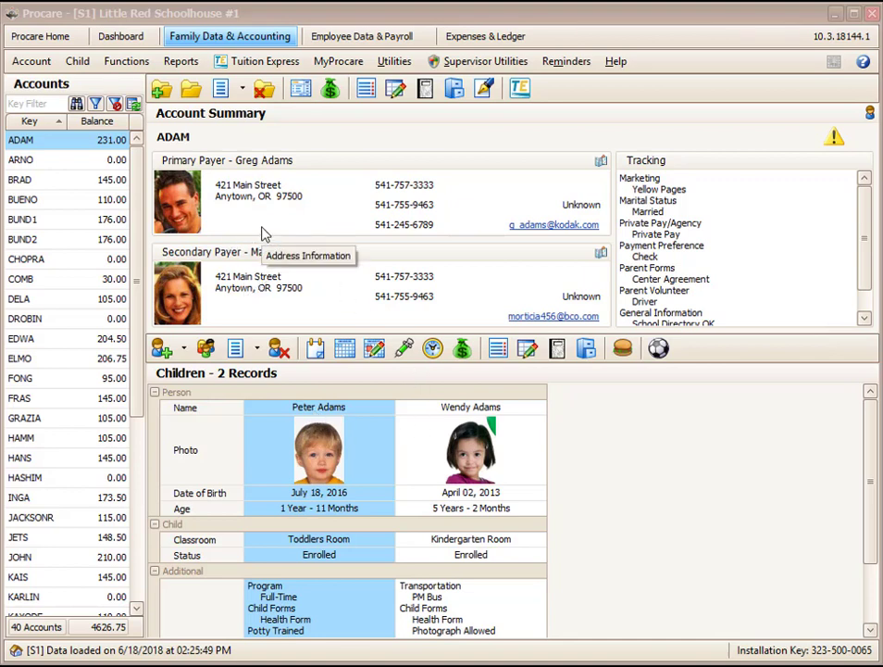
# Step: Generate an attendance-station registration sheet for the father from the child's relationships
pyautogui.click(207, 351)
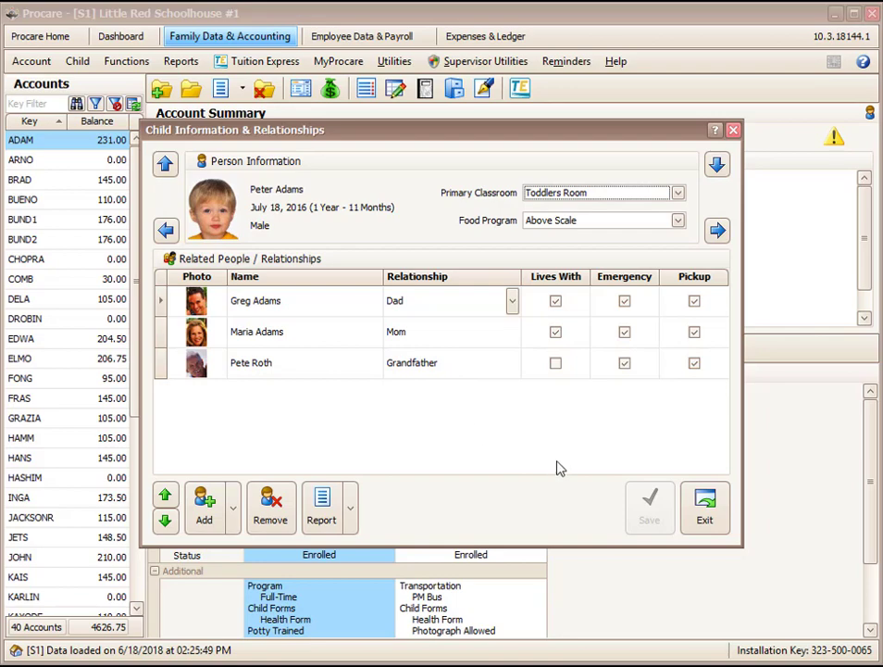
pyautogui.click(704, 507)
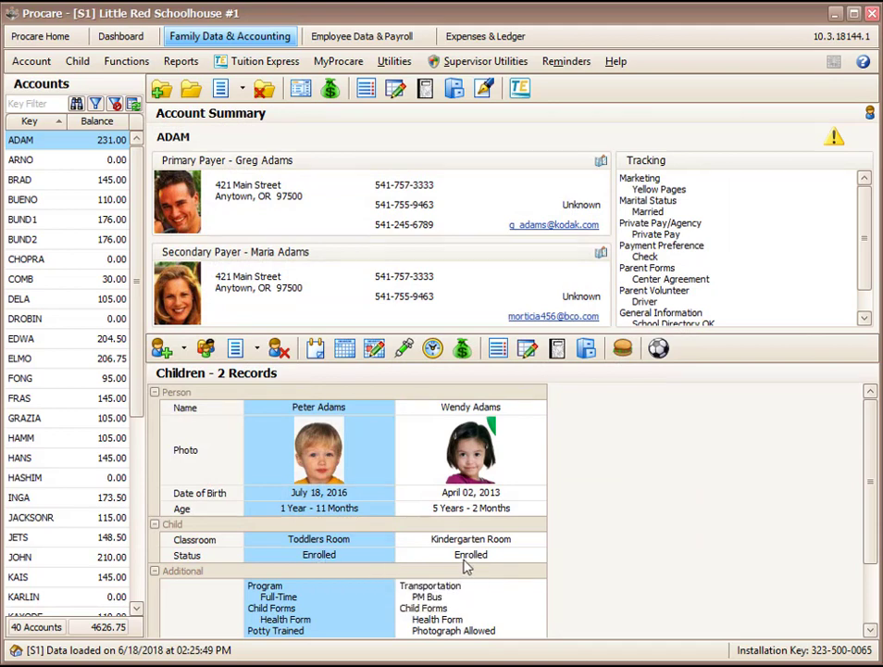
pyautogui.moveTo(466, 566)
pyautogui.click(205, 350)
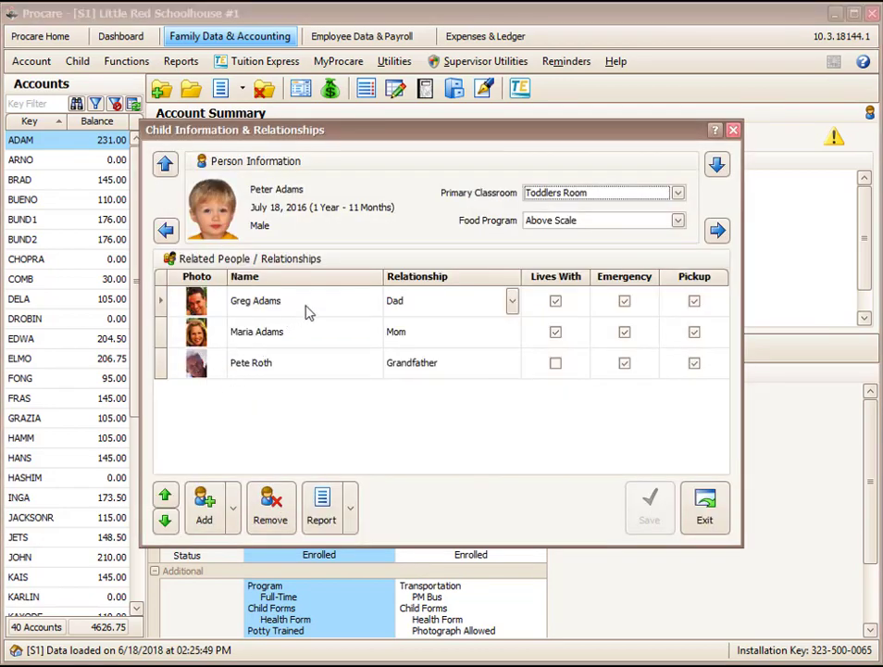
pyautogui.doubleClick(312, 308)
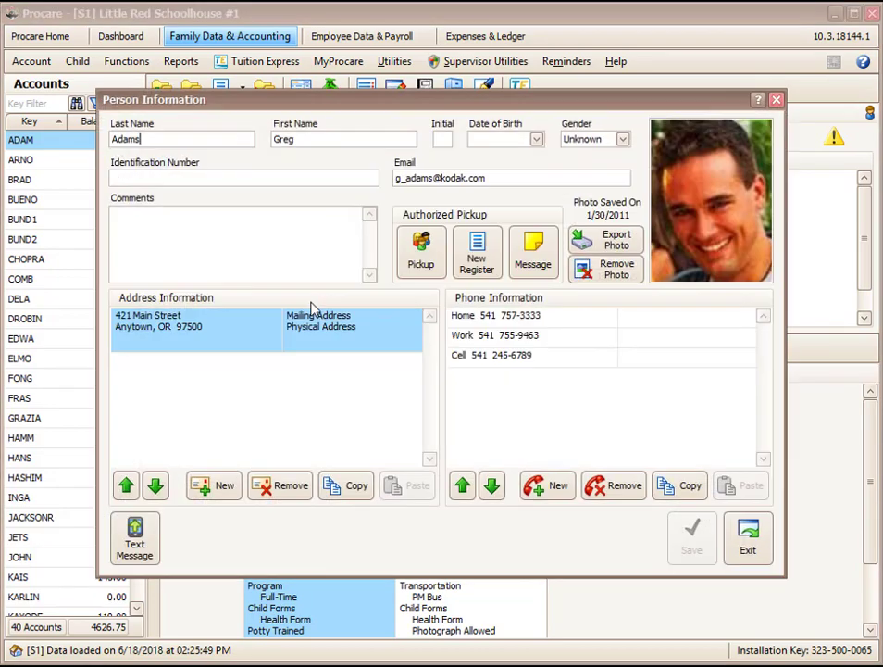
pyautogui.click(471, 265)
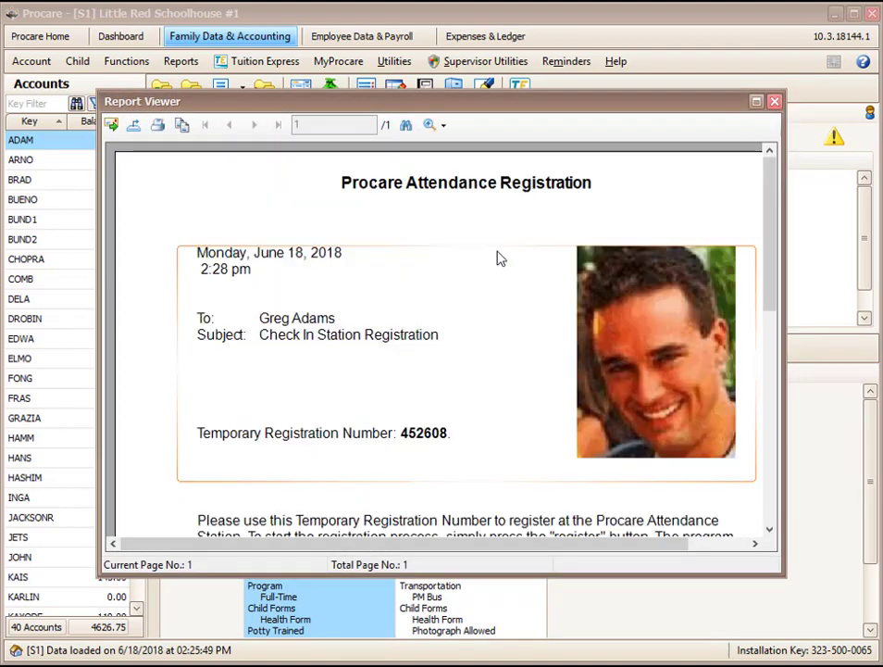
pyautogui.click(774, 101)
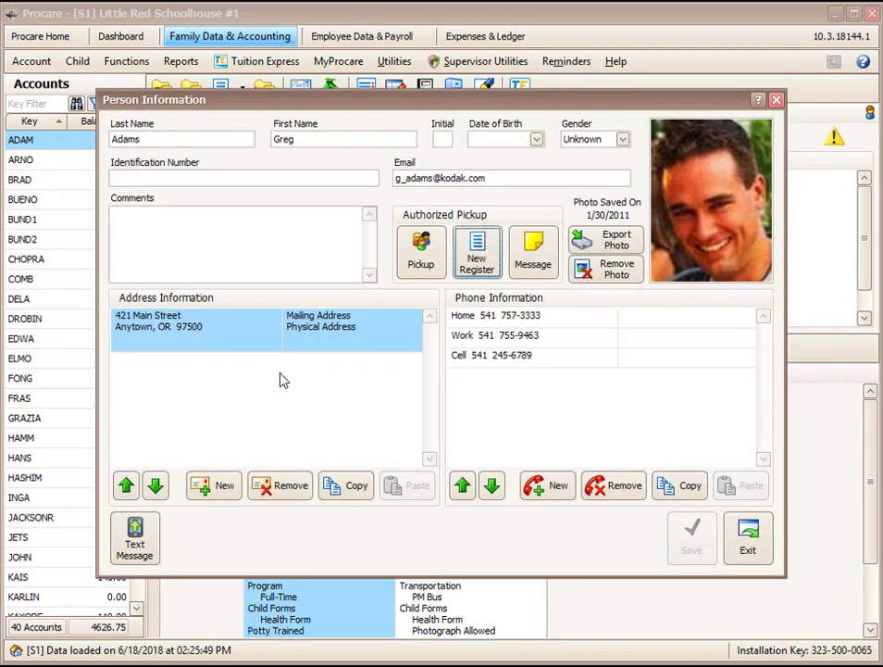
pyautogui.click(767, 529)
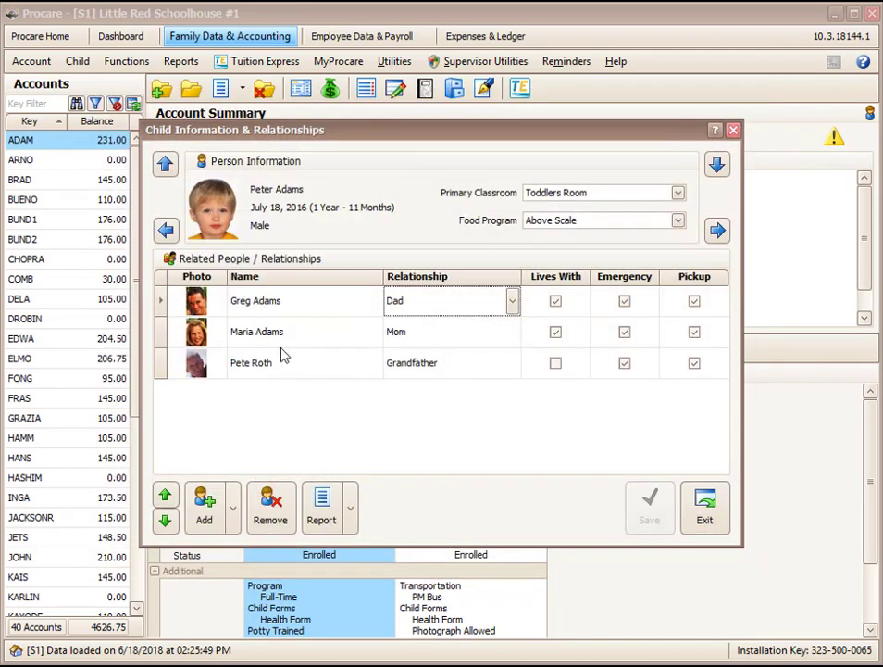
# Step: Generate a registration sheet for the mother, then close the relationship windows
pyautogui.doubleClick(279, 341)
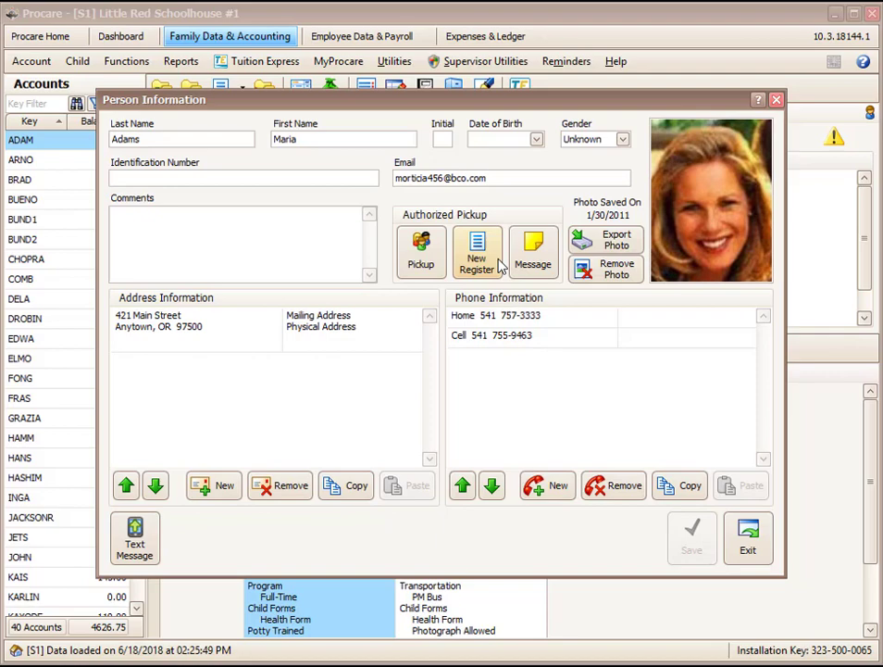
pyautogui.click(498, 264)
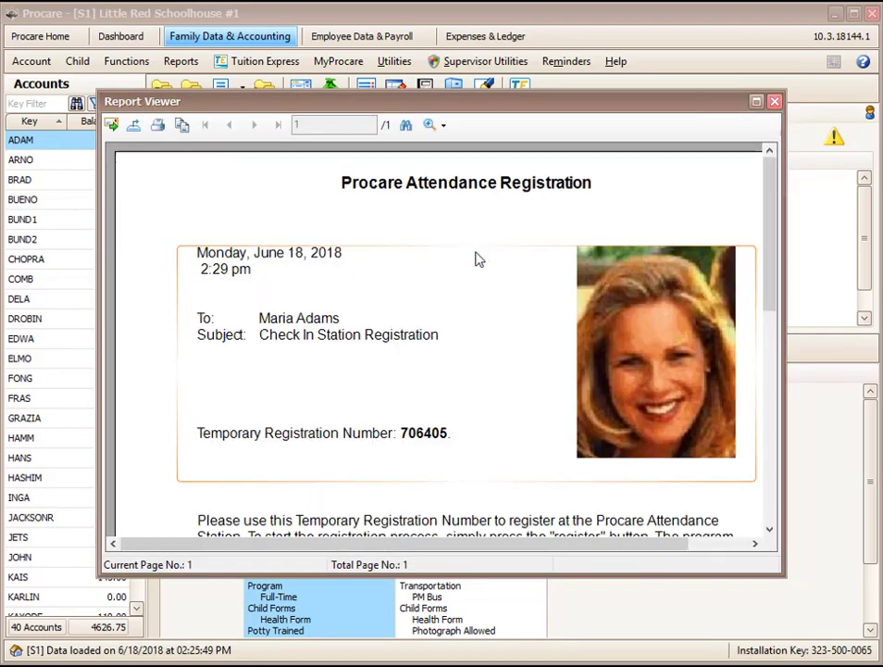
pyautogui.click(774, 101)
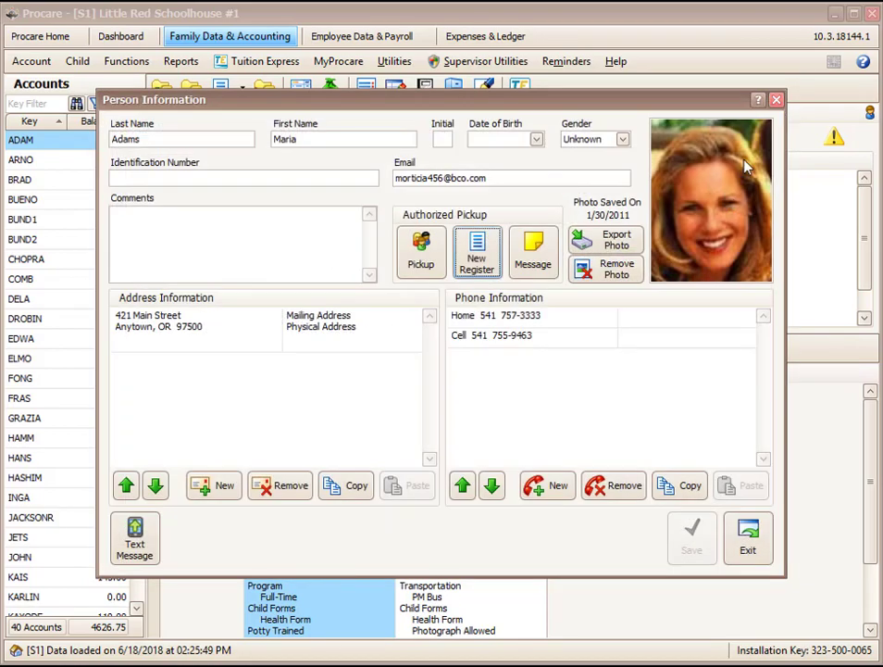
pyautogui.click(748, 535)
pyautogui.click(713, 521)
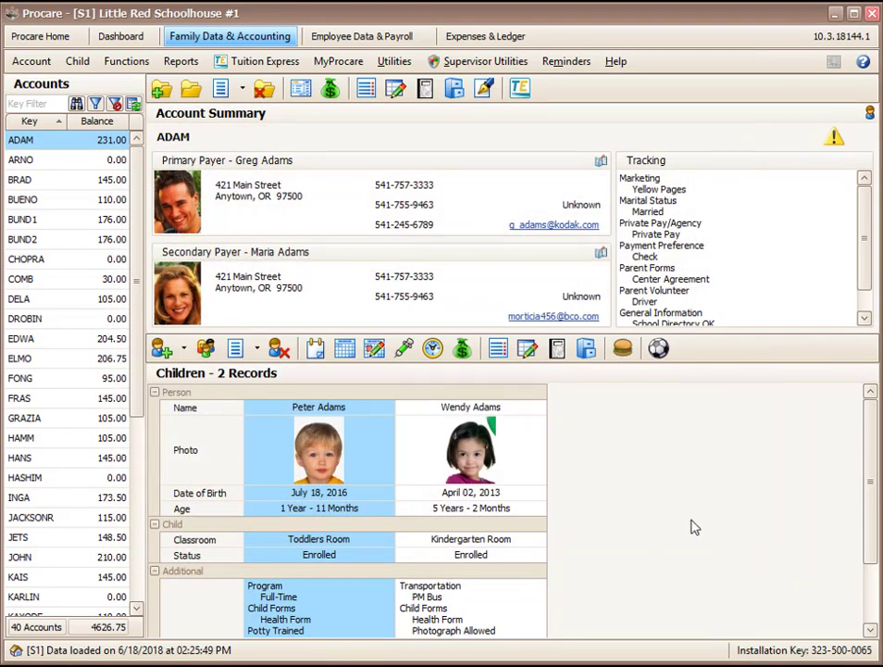
# Step: Create temporary registration numbers using Attendance Tracker > Temporary Registration, confirming with Yes
pyautogui.click(127, 65)
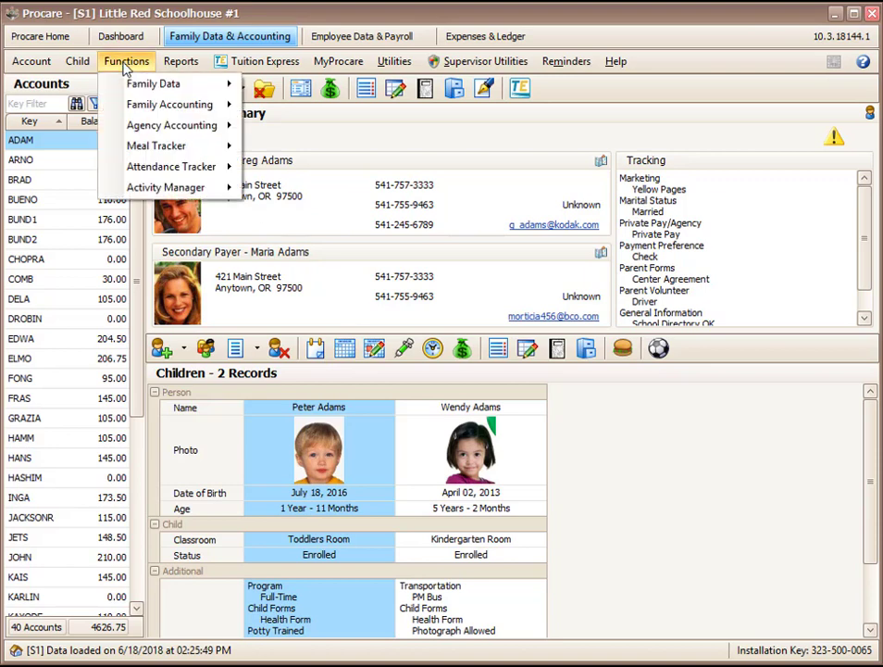
pyautogui.moveTo(136, 172)
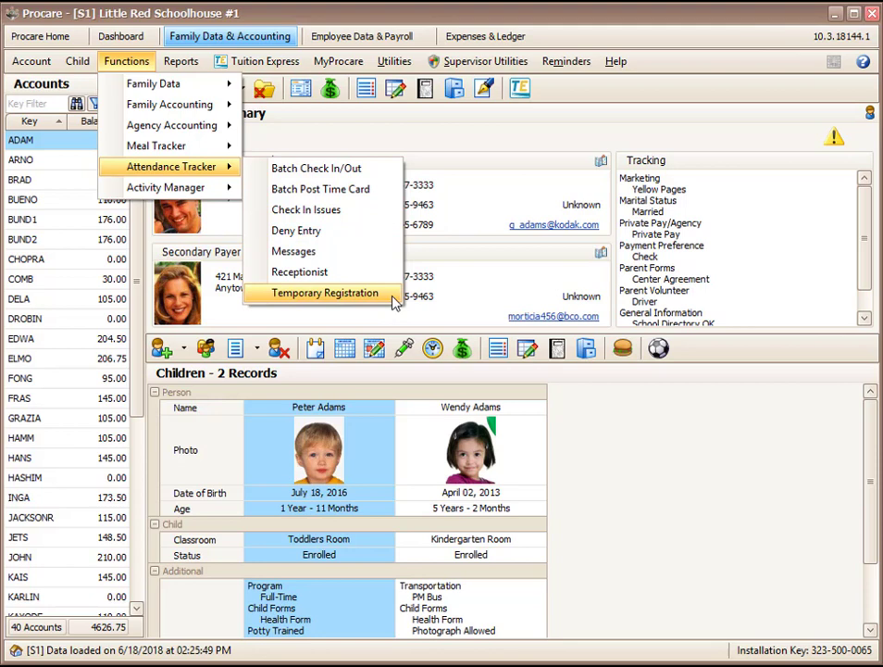
pyautogui.click(392, 297)
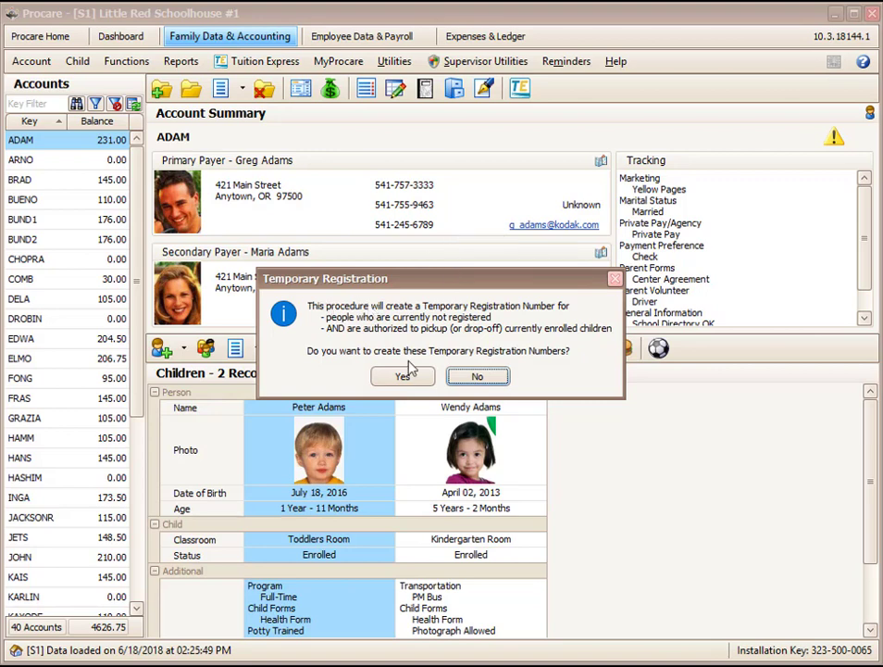
pyautogui.click(401, 379)
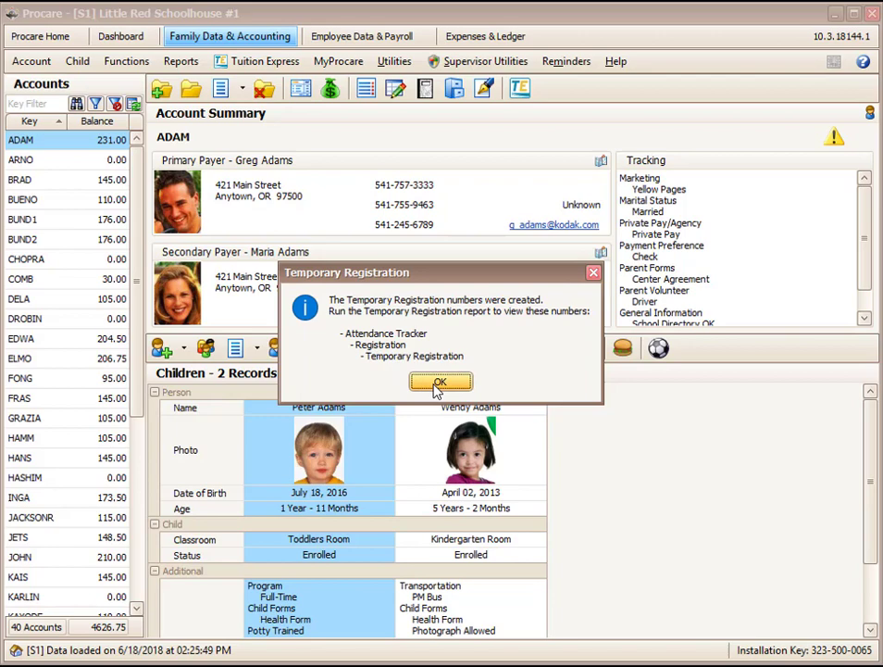
# Step: Run the Temporary Registration report from Standard Reports
pyautogui.click(439, 385)
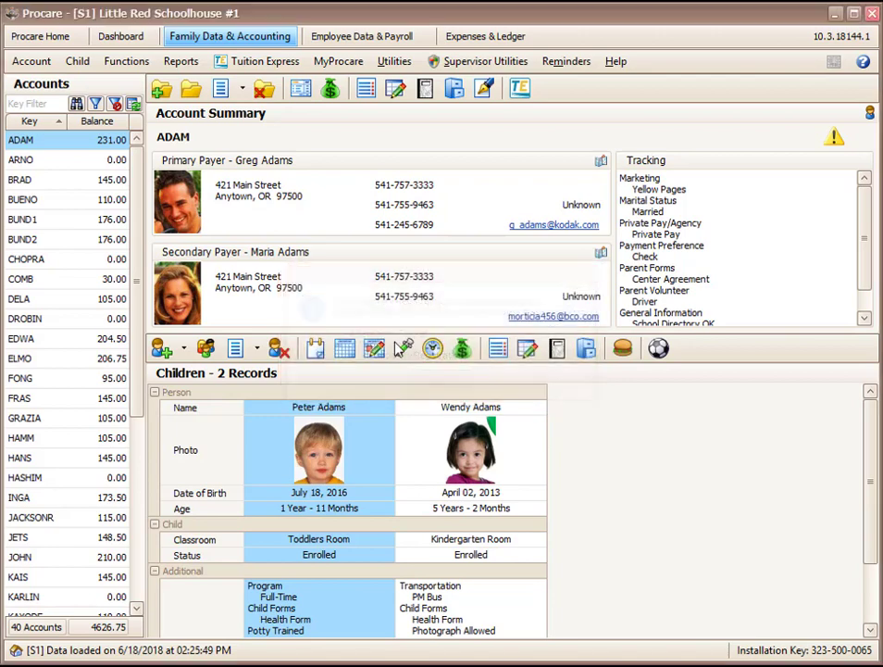
pyautogui.click(178, 63)
pyautogui.click(190, 86)
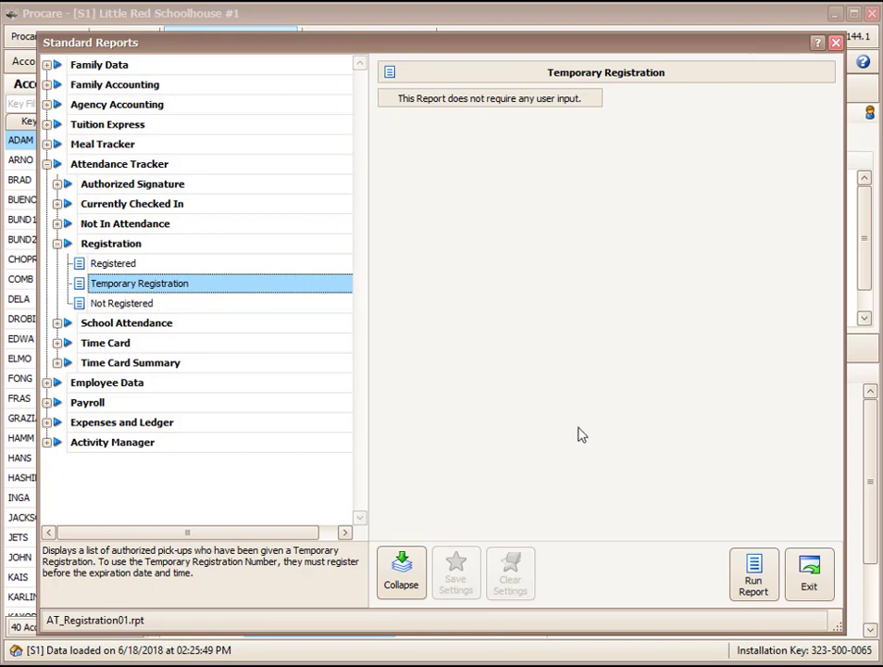
pyautogui.click(755, 576)
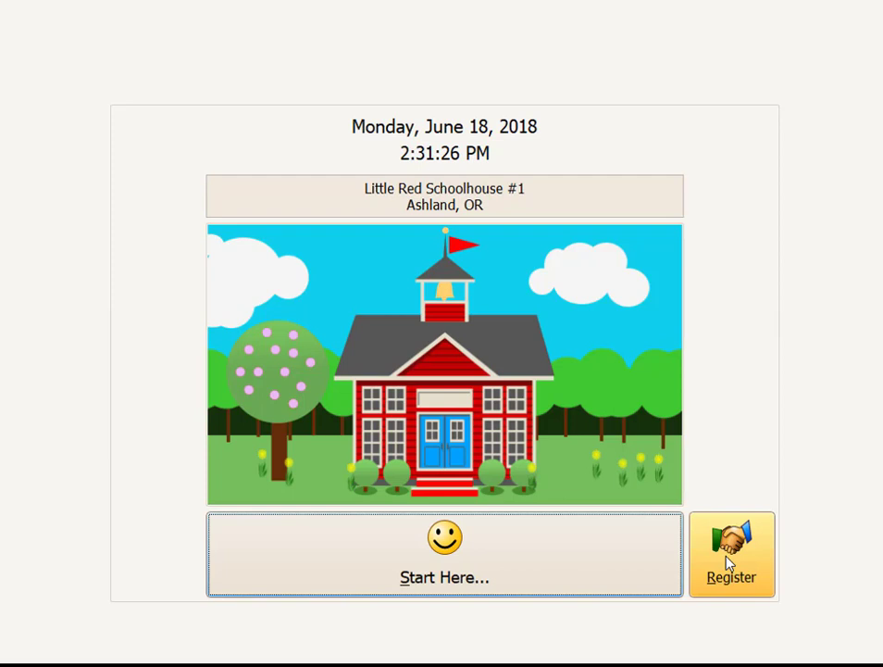
# Step: Start a kiosk registration and submit the father's 6-digit registration number
pyautogui.click(728, 562)
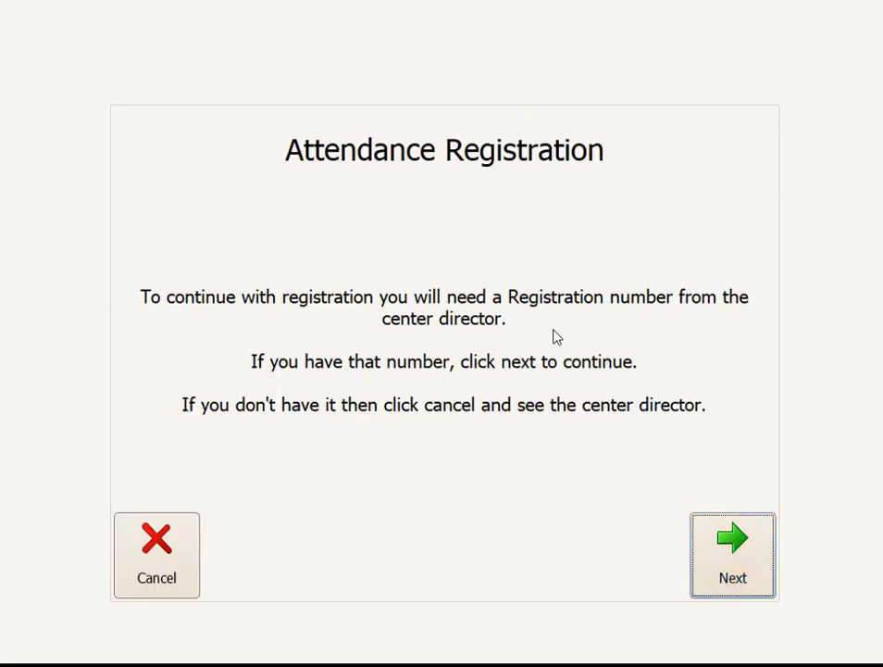
pyautogui.click(743, 561)
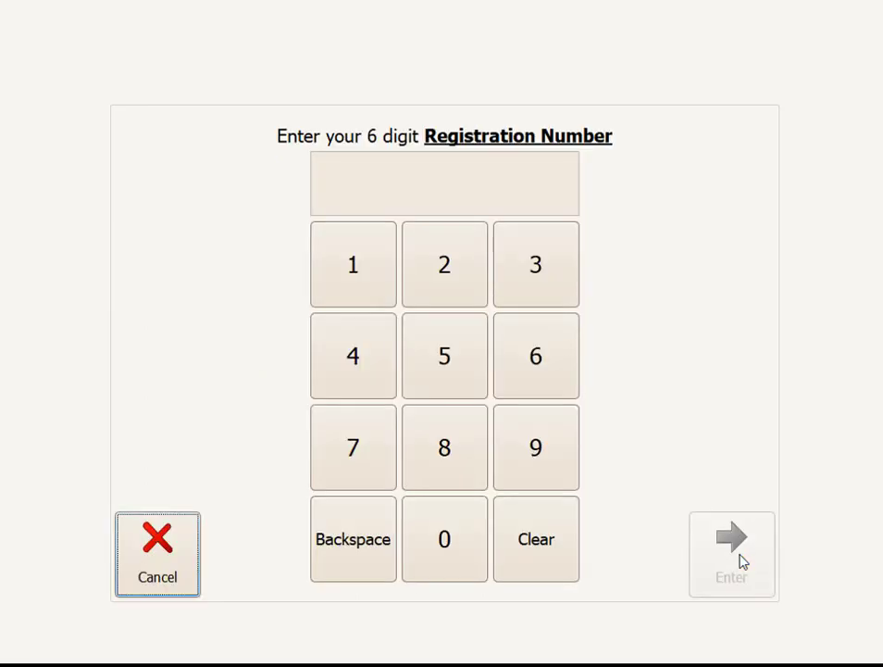
pyautogui.click(375, 367)
pyautogui.click(428, 345)
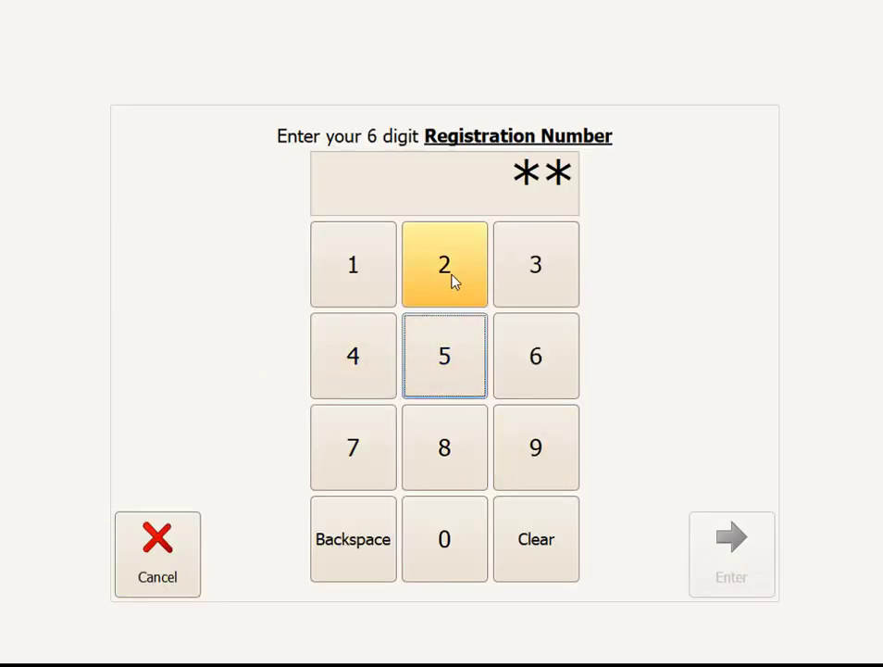
pyautogui.click(454, 280)
pyautogui.click(546, 362)
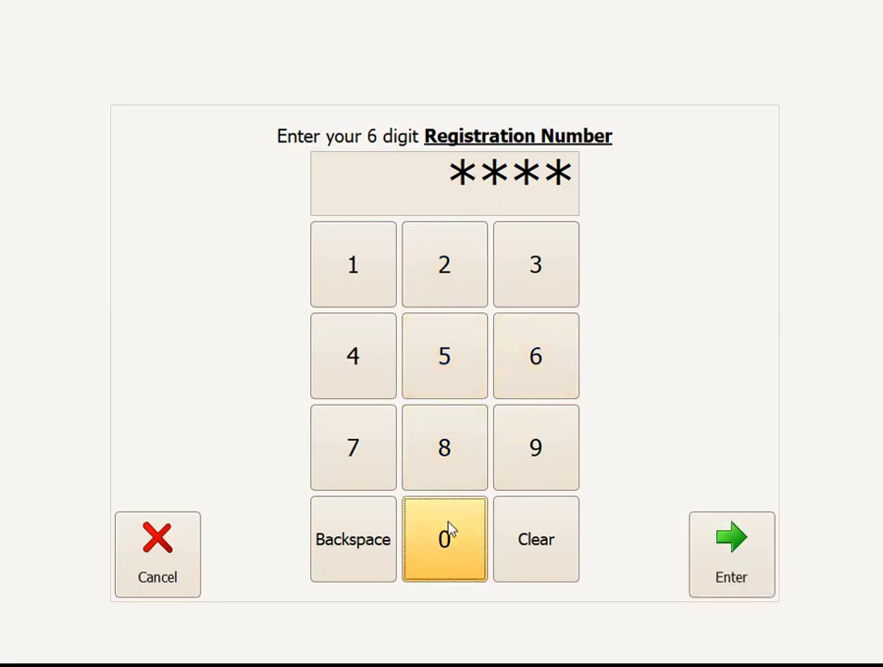
pyautogui.click(449, 528)
pyautogui.click(454, 438)
pyautogui.click(743, 558)
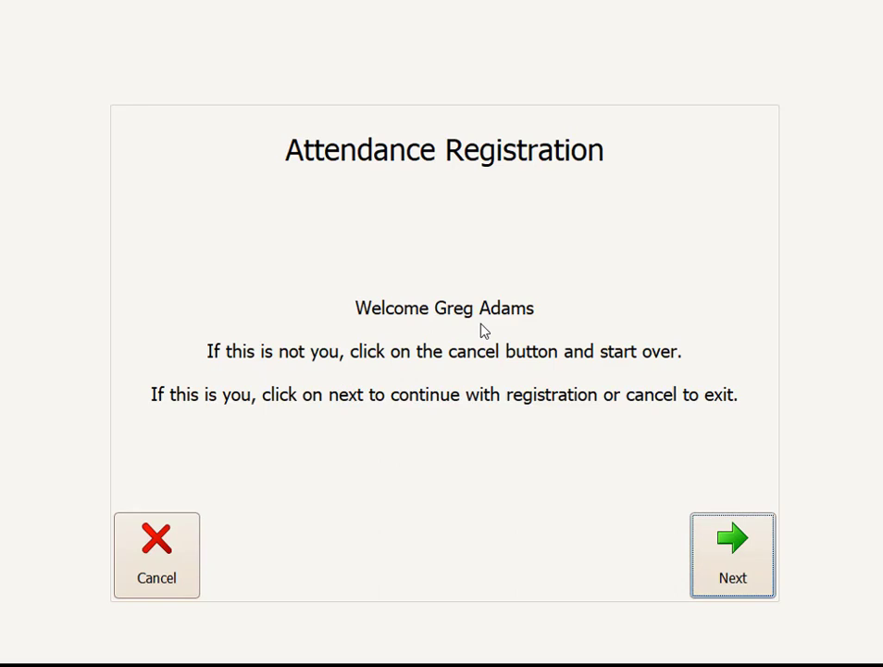
# Step: Confirm his identity and complete fingerprint enrollment and verification
pyautogui.click(732, 552)
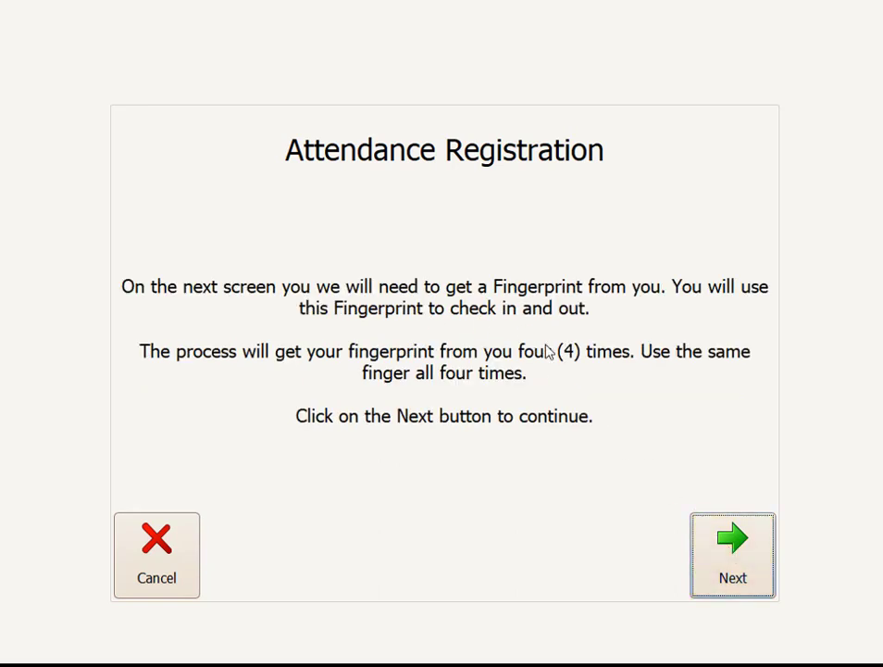
pyautogui.click(714, 560)
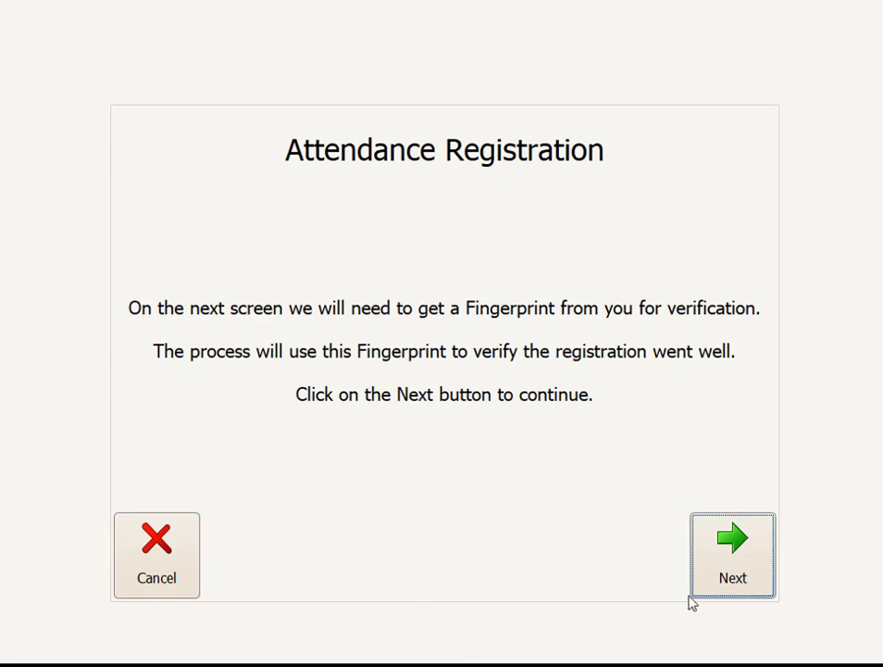
pyautogui.click(716, 581)
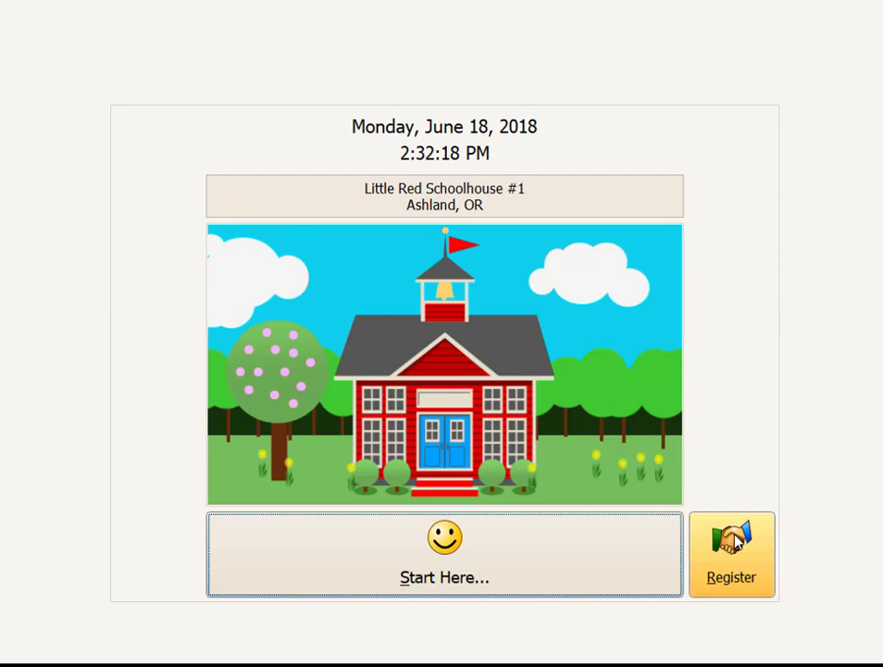
# Step: Start another kiosk registration and submit the second parent's 6-digit registration number
pyautogui.click(735, 543)
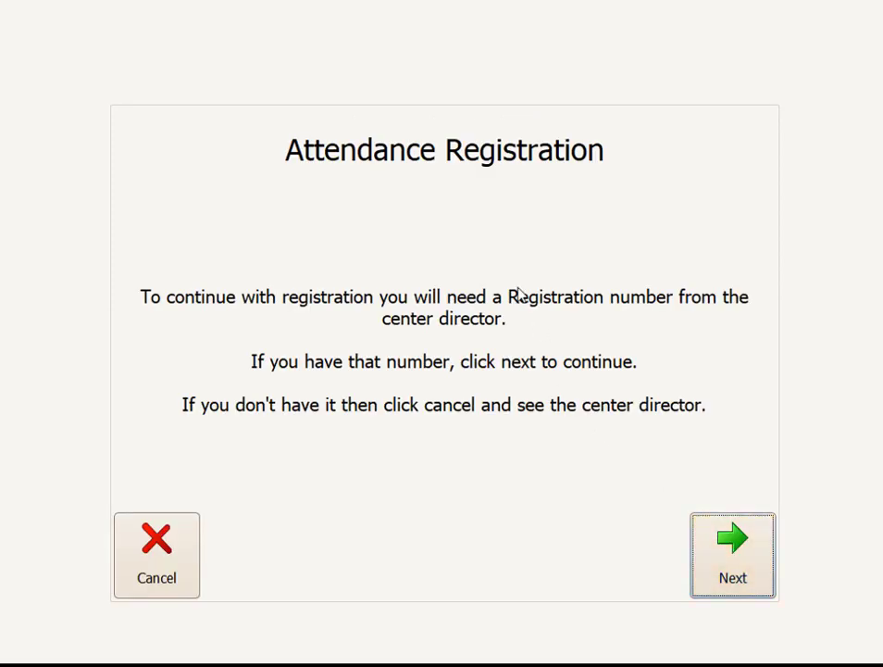
pyautogui.click(707, 544)
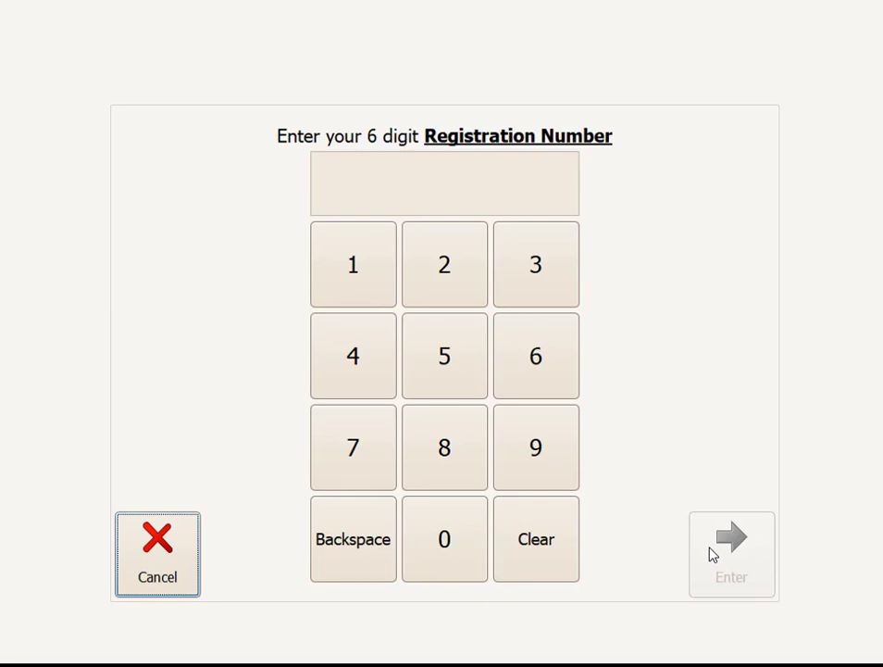
pyautogui.click(361, 456)
pyautogui.click(415, 519)
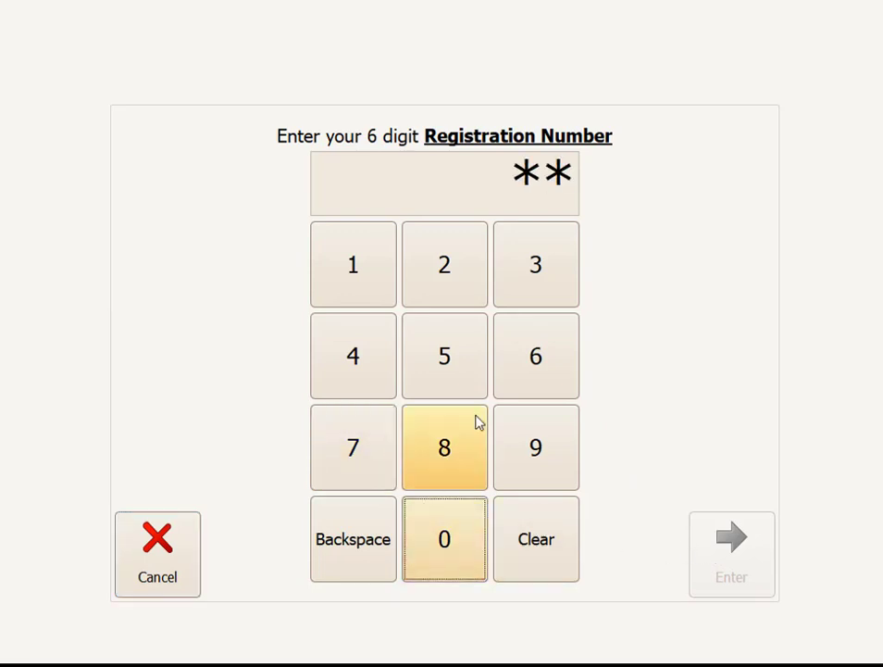
pyautogui.click(537, 370)
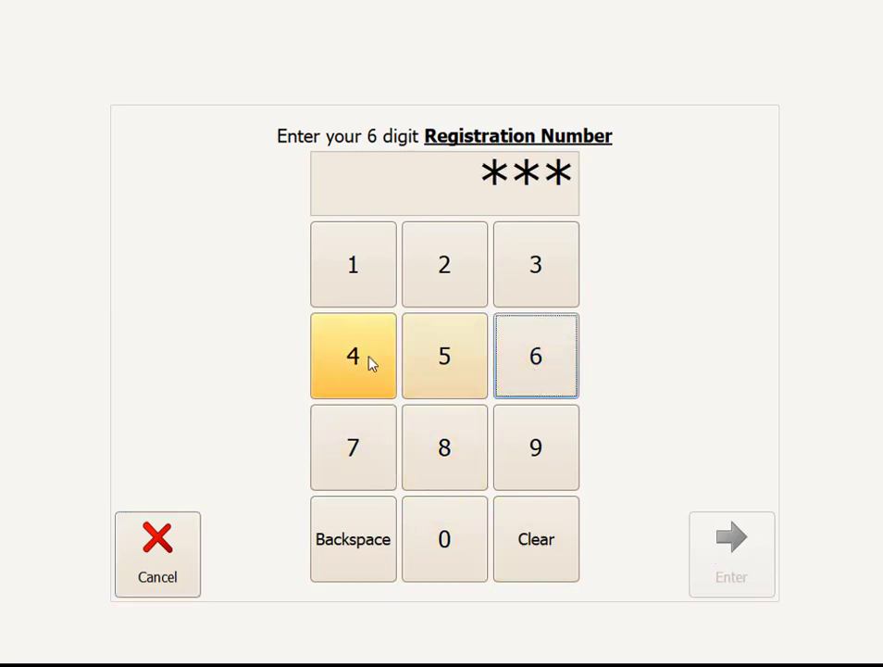
pyautogui.click(371, 363)
pyautogui.click(445, 509)
pyautogui.click(445, 355)
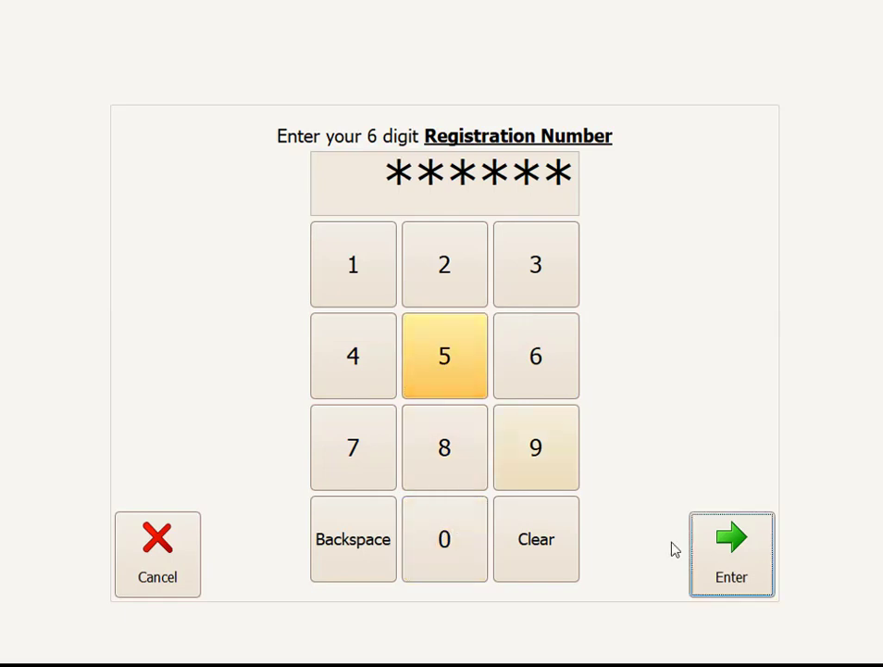
pyautogui.click(727, 571)
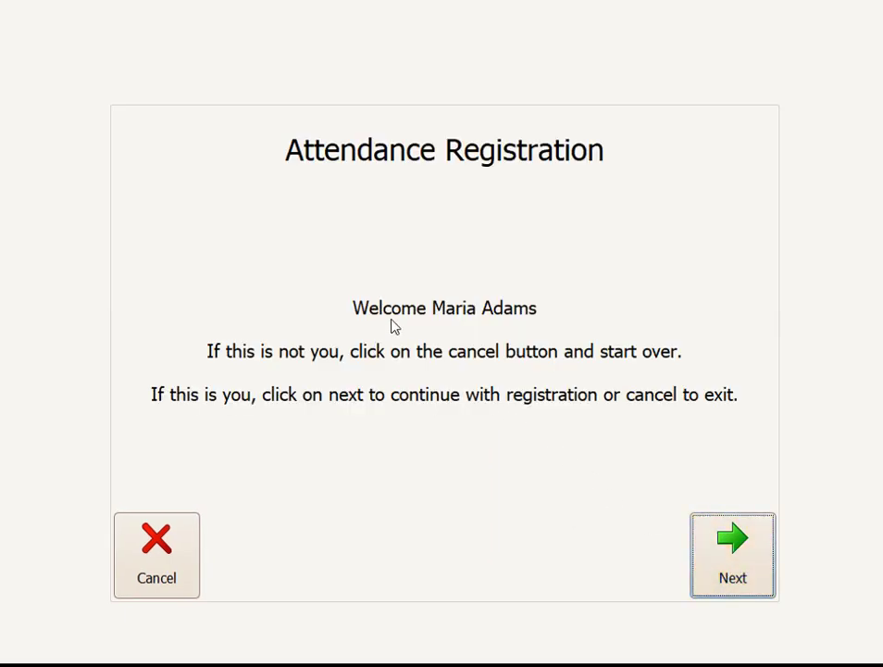
# Step: Confirm the parent's identity and bypass fingerprint enrollment
pyautogui.click(747, 560)
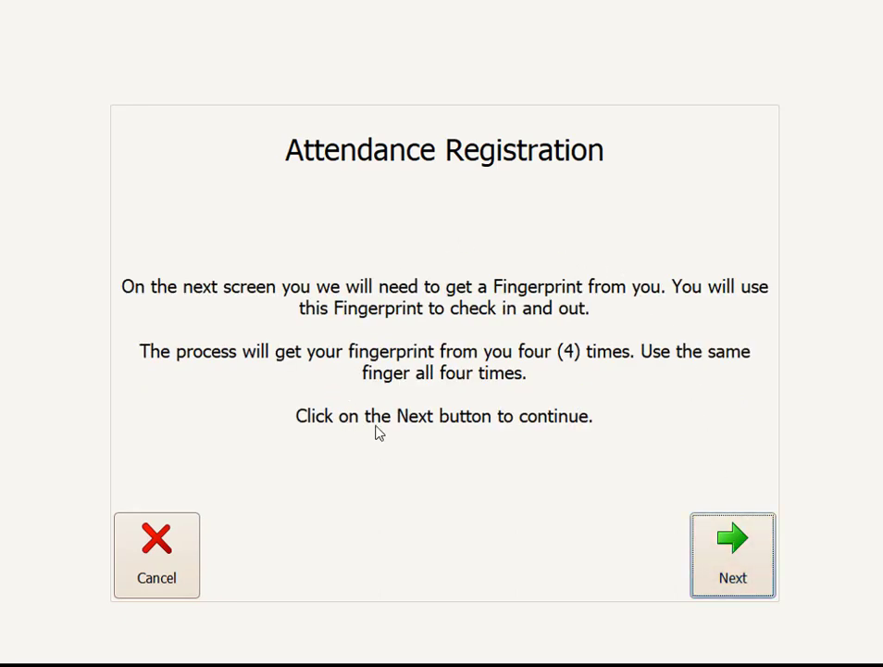
pyautogui.click(706, 528)
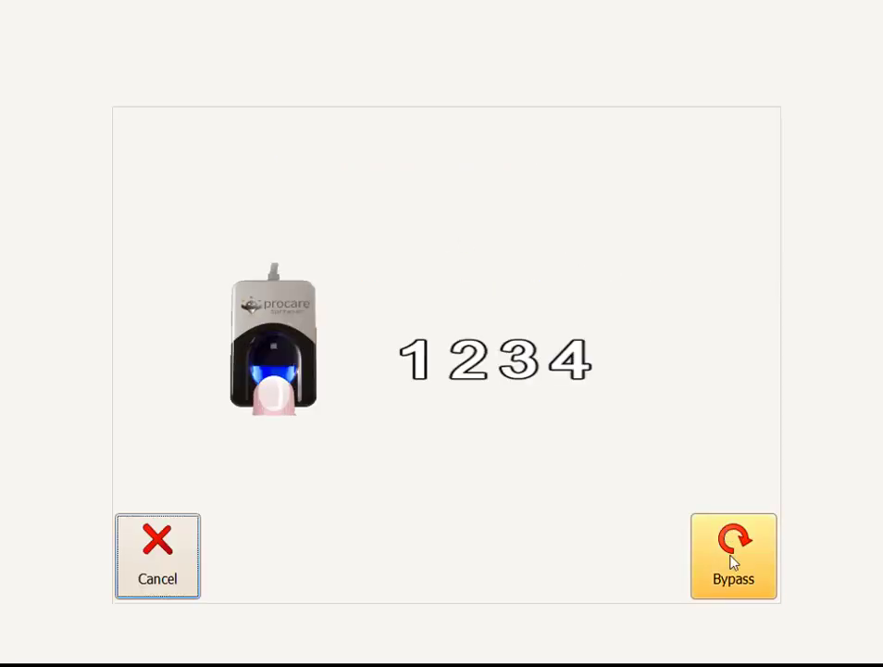
pyautogui.click(737, 565)
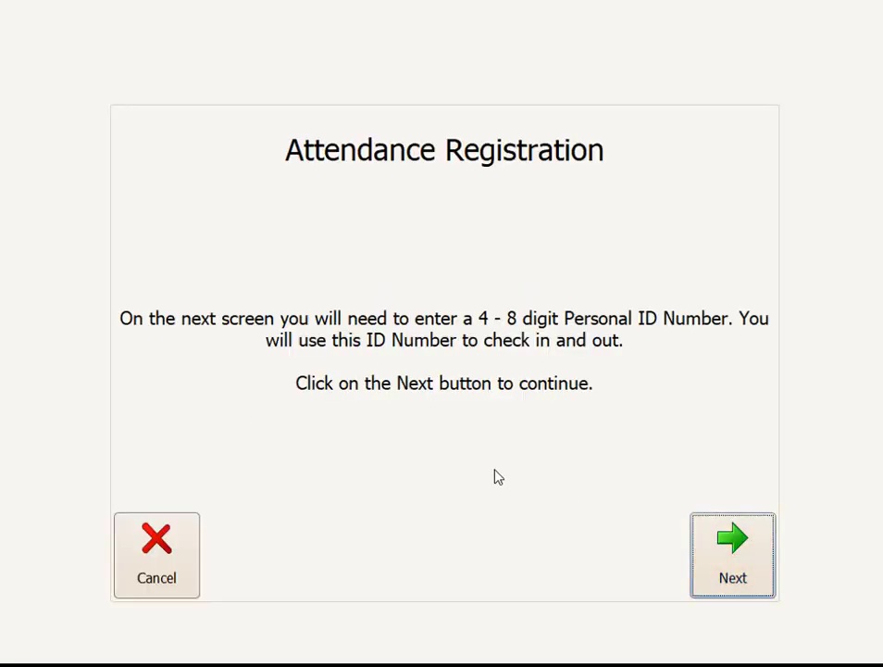
# Step: Set a 4-digit Personal ID number and a 4-digit password for the second parent
pyautogui.click(750, 565)
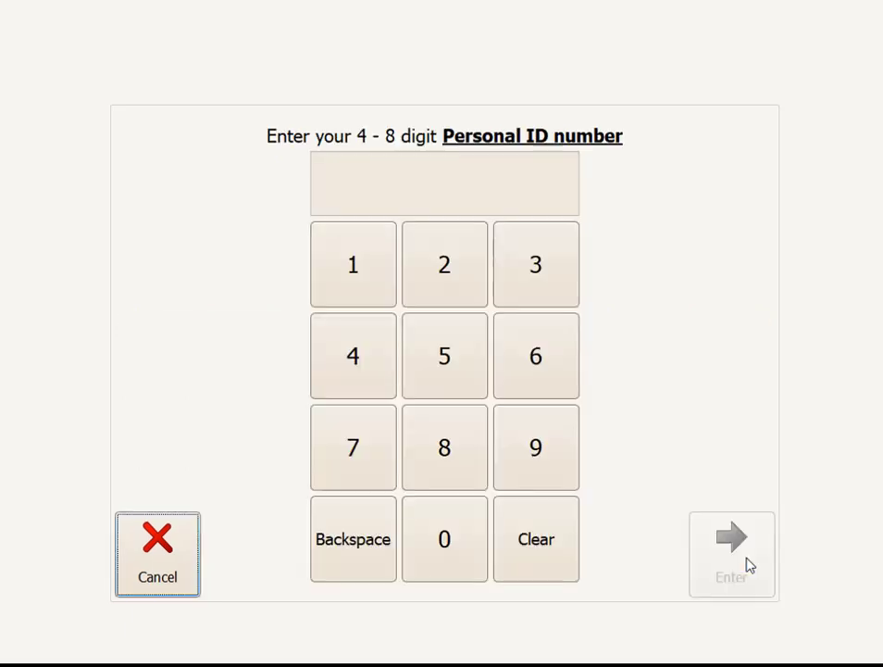
pyautogui.click(349, 259)
pyautogui.click(441, 341)
pyautogui.click(550, 449)
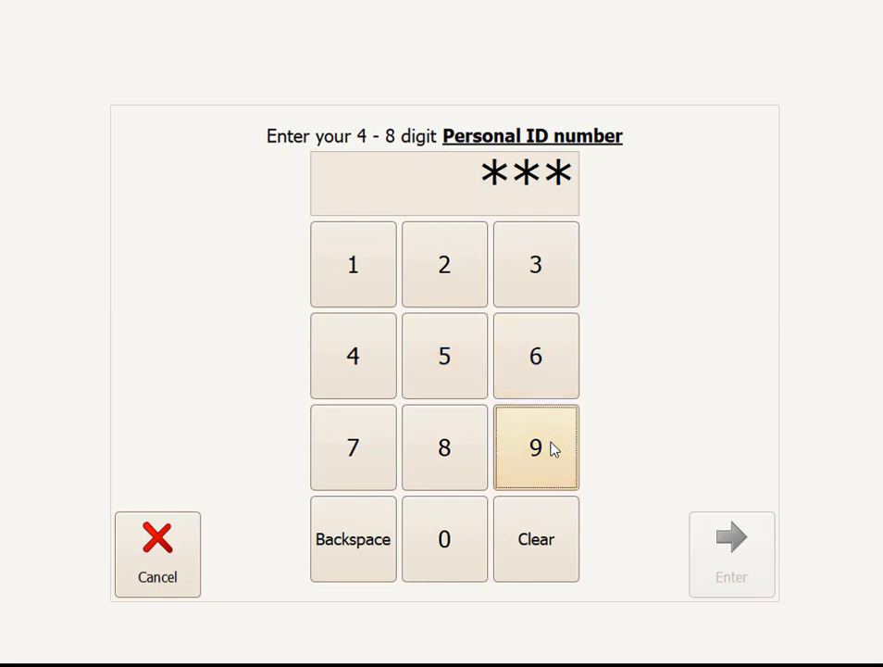
pyautogui.click(448, 450)
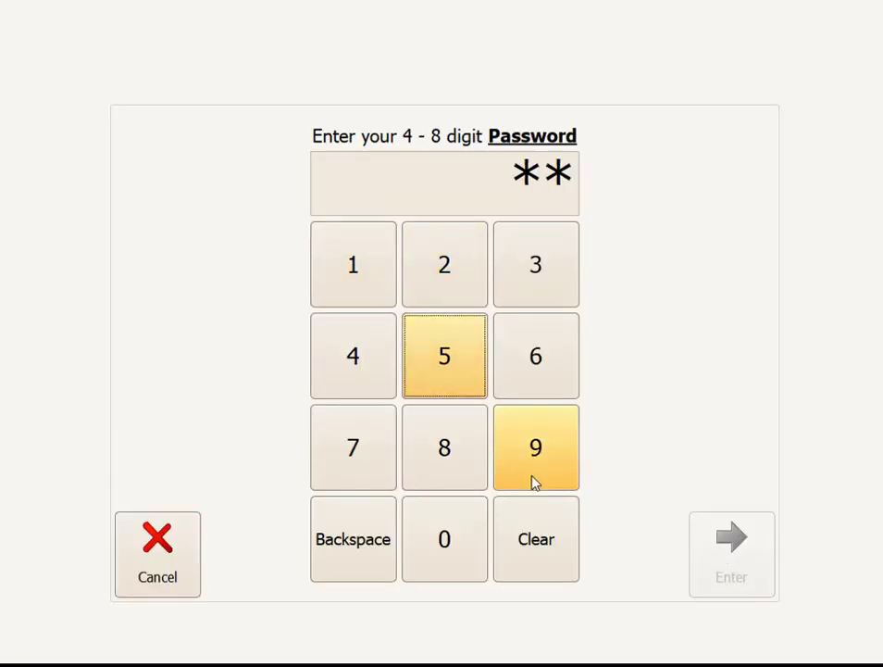
pyautogui.click(534, 472)
pyautogui.click(529, 386)
pyautogui.click(733, 565)
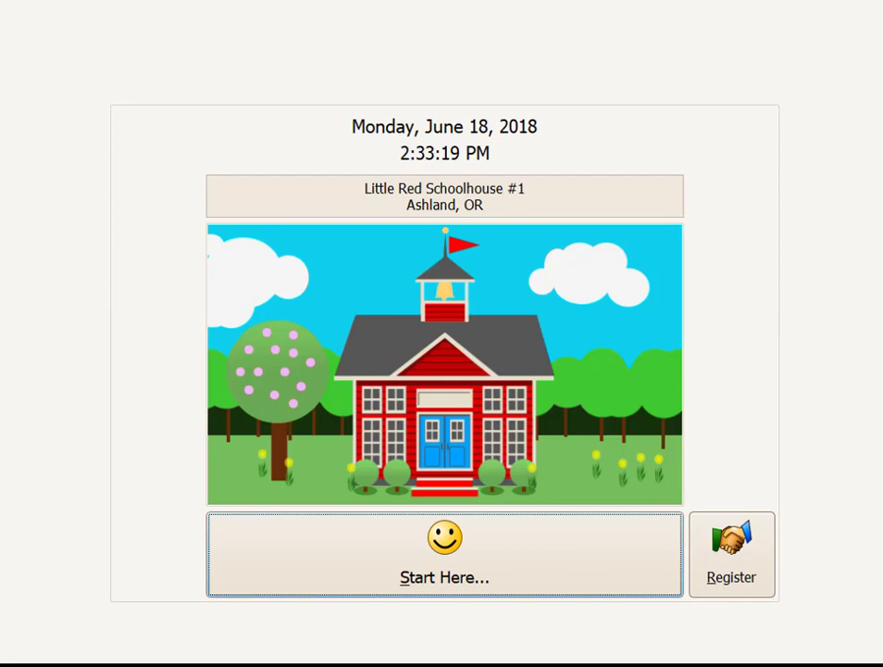
# Step: Check the first child in to Toddlers Room and the second to Kindergarten Room
pyautogui.click(457, 570)
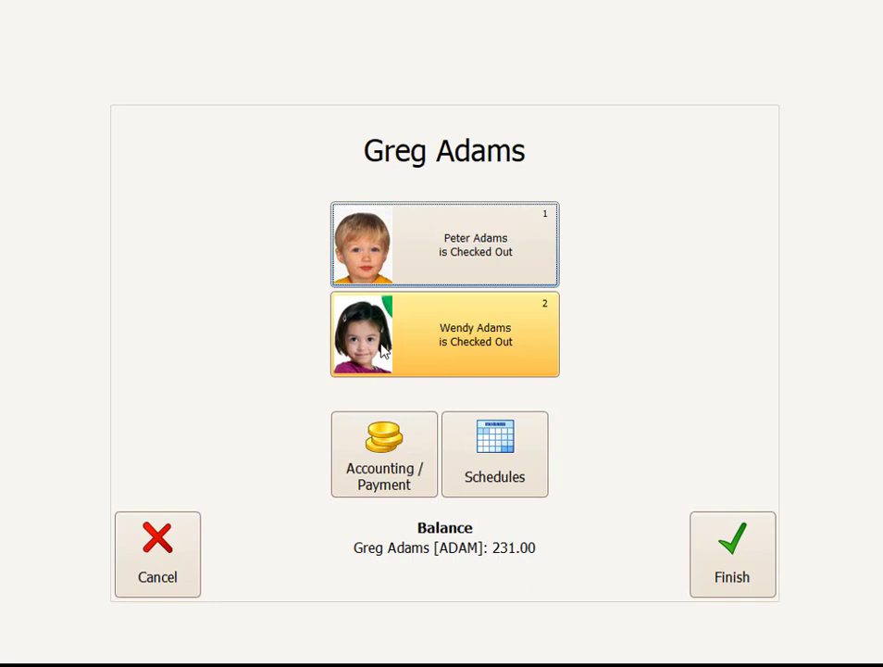
pyautogui.click(497, 256)
pyautogui.click(473, 338)
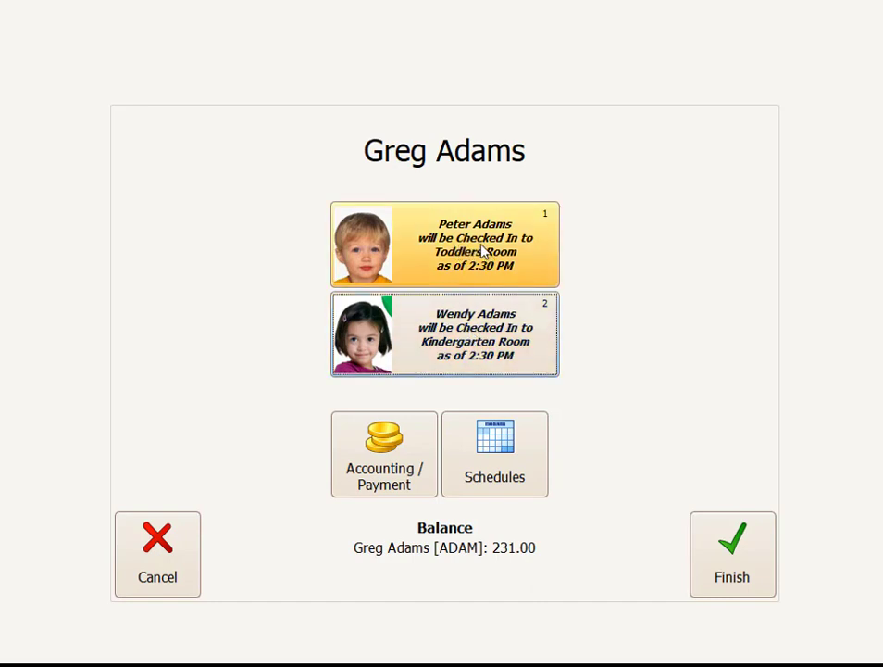
pyautogui.click(735, 552)
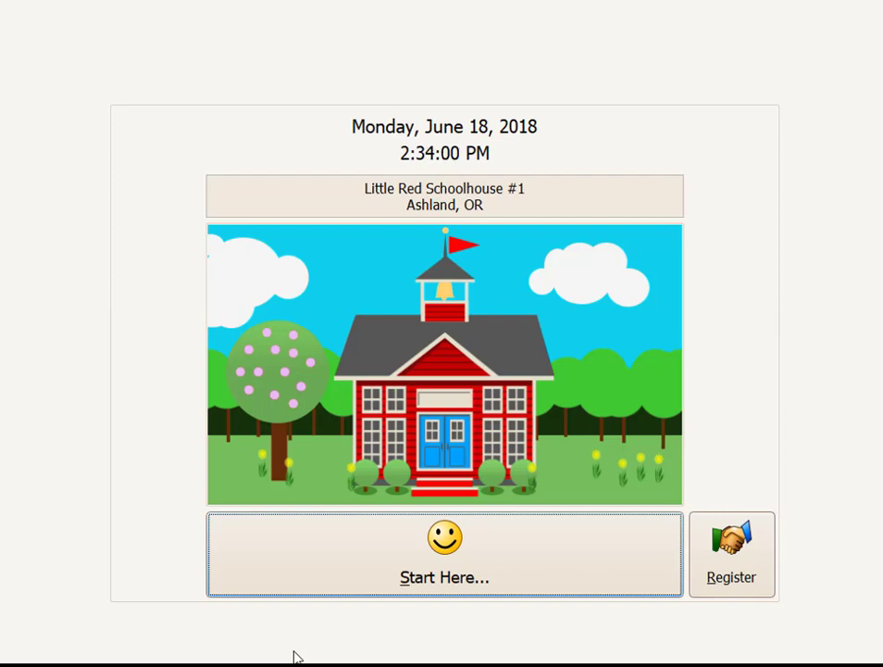
# Step: Bypass the fingerprint and sign in with the 4-digit Personal ID and password
pyautogui.click(372, 552)
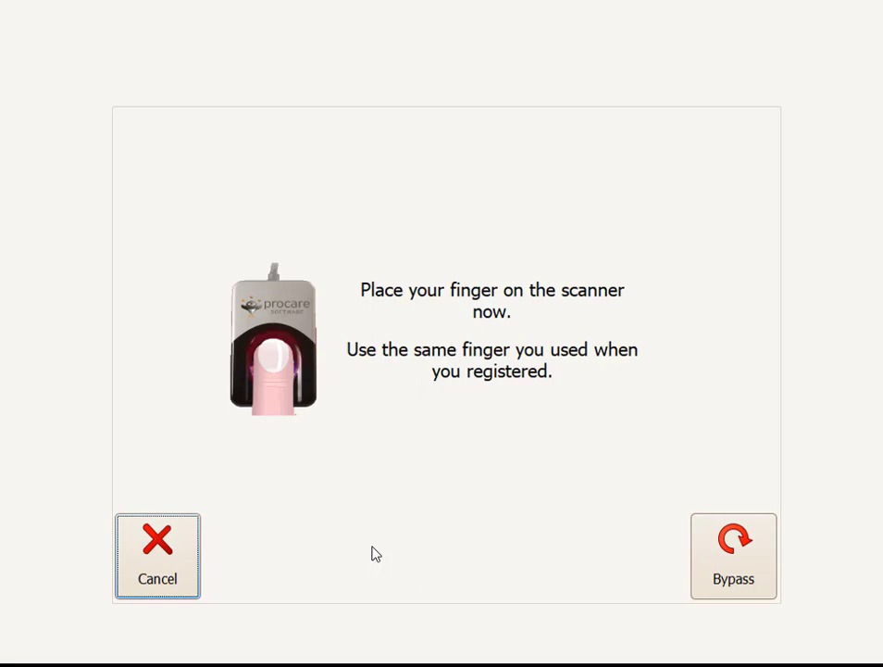
pyautogui.click(733, 573)
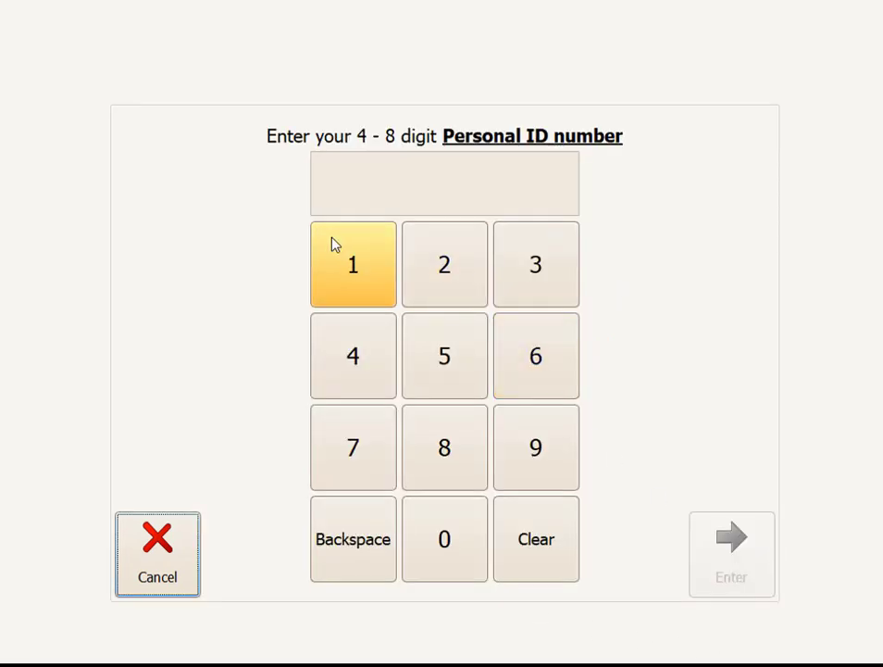
pyautogui.click(375, 281)
pyautogui.click(450, 369)
pyautogui.click(535, 447)
pyautogui.click(445, 448)
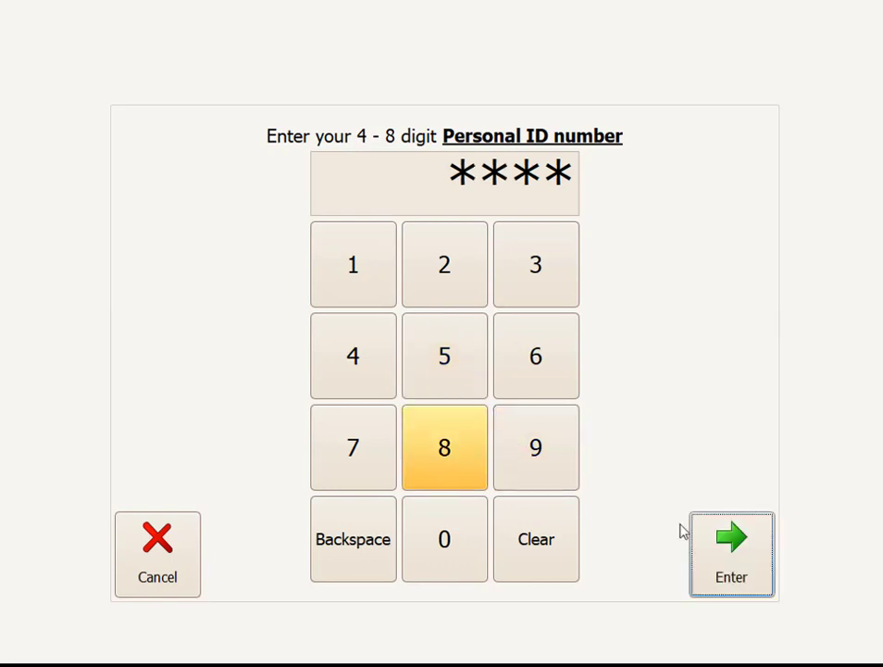
pyautogui.click(732, 553)
pyautogui.click(390, 295)
pyautogui.click(444, 359)
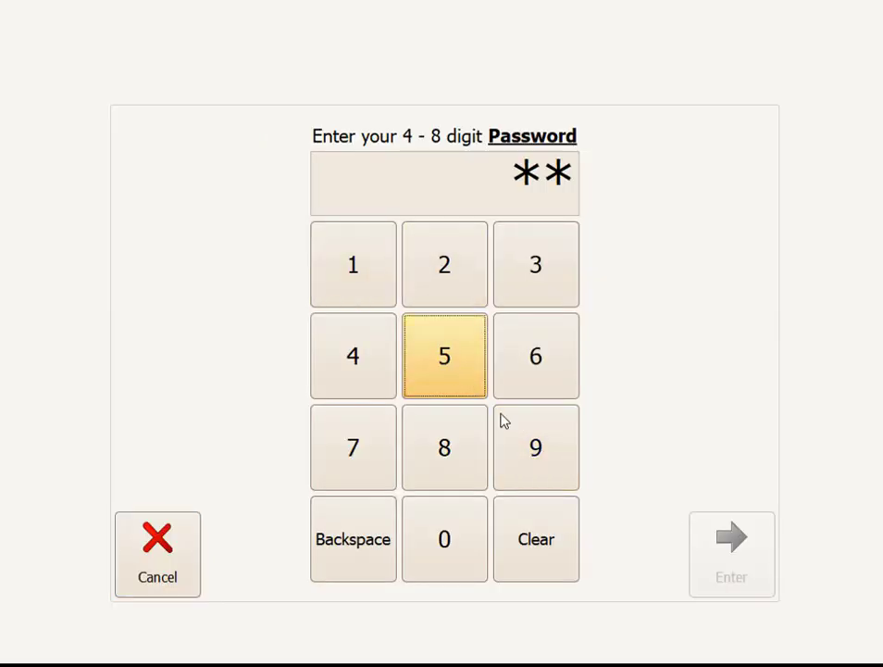
pyautogui.click(507, 424)
pyautogui.click(546, 380)
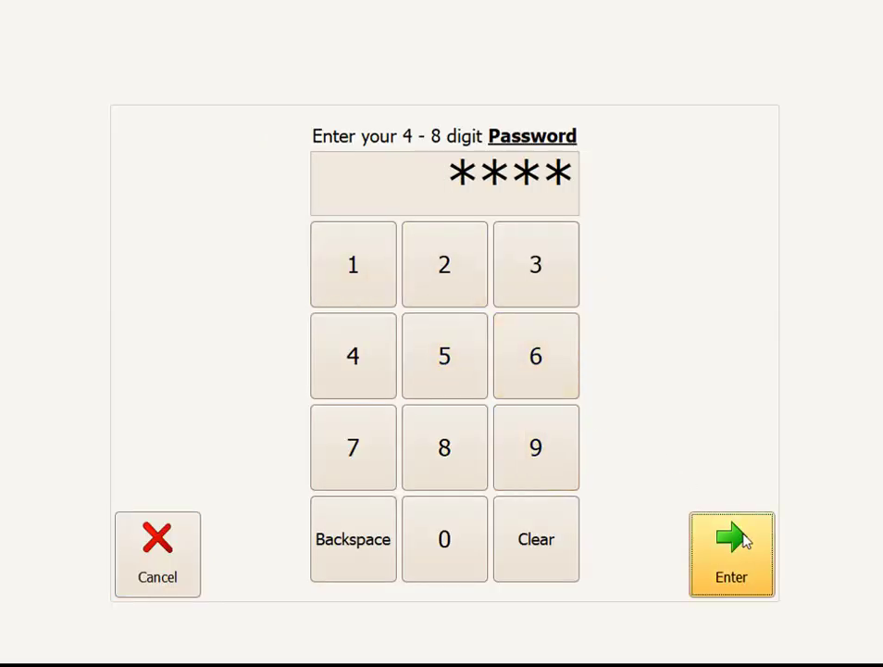
pyautogui.click(744, 537)
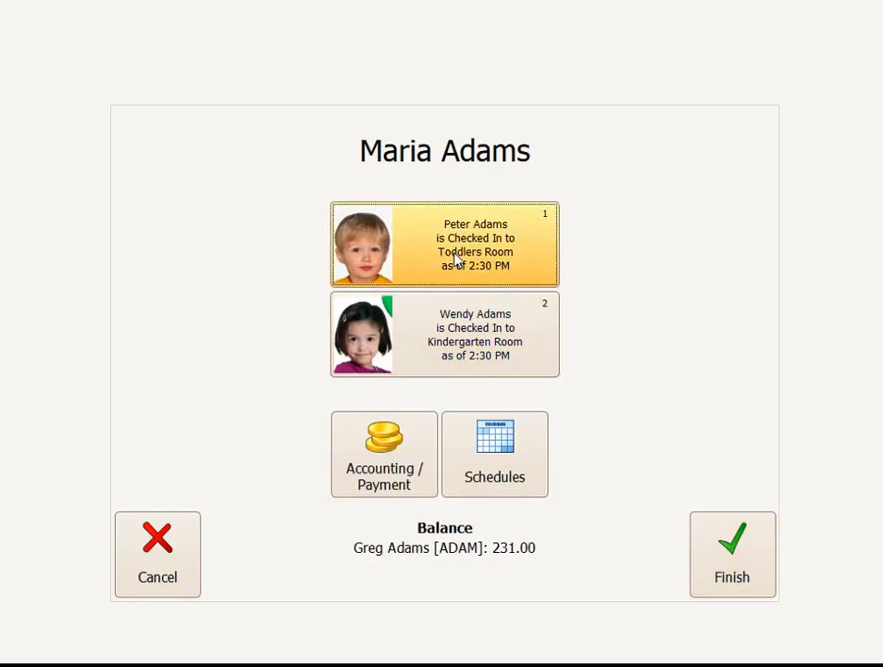
# Step: Check both children out of their rooms and finish
pyautogui.click(455, 260)
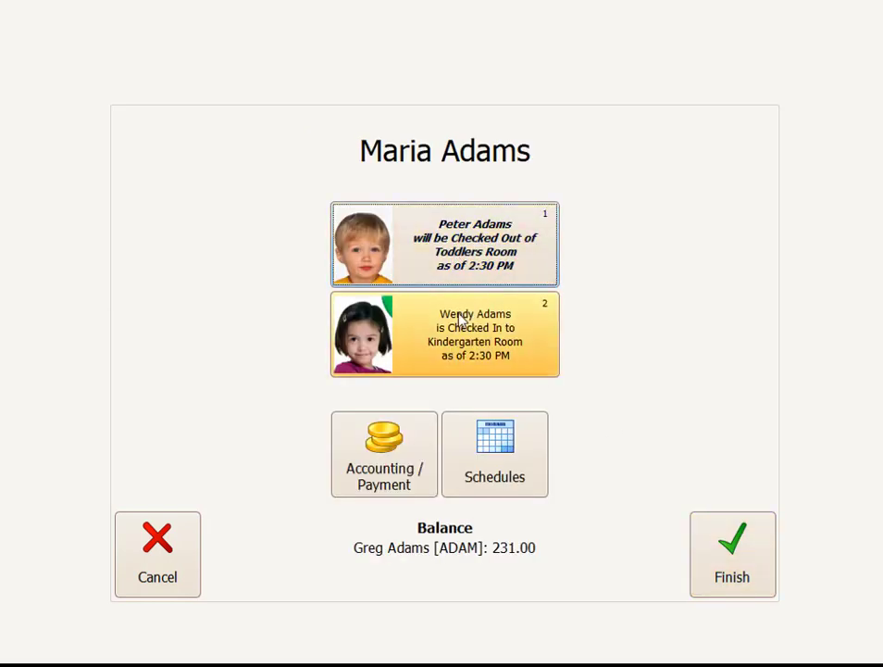
pyautogui.click(531, 362)
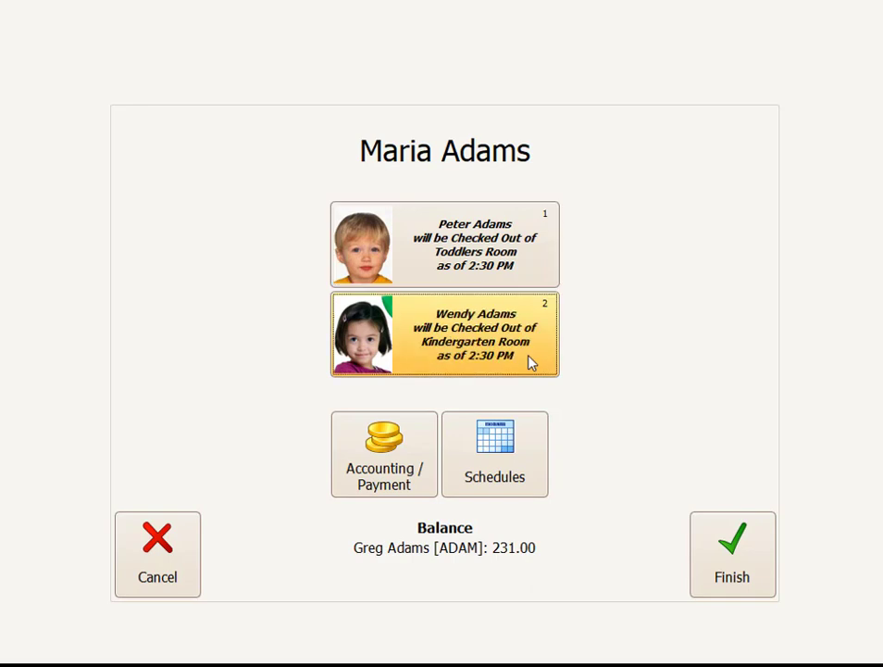
pyautogui.click(725, 563)
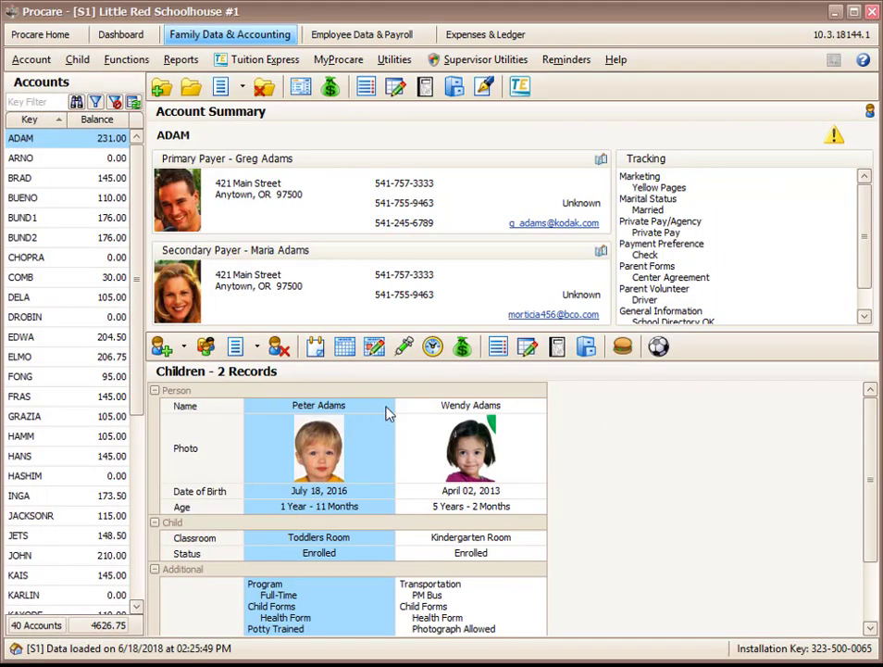
# Step: Review each child's time card, viewing who performed today's check-in and check-out
pyautogui.click(435, 351)
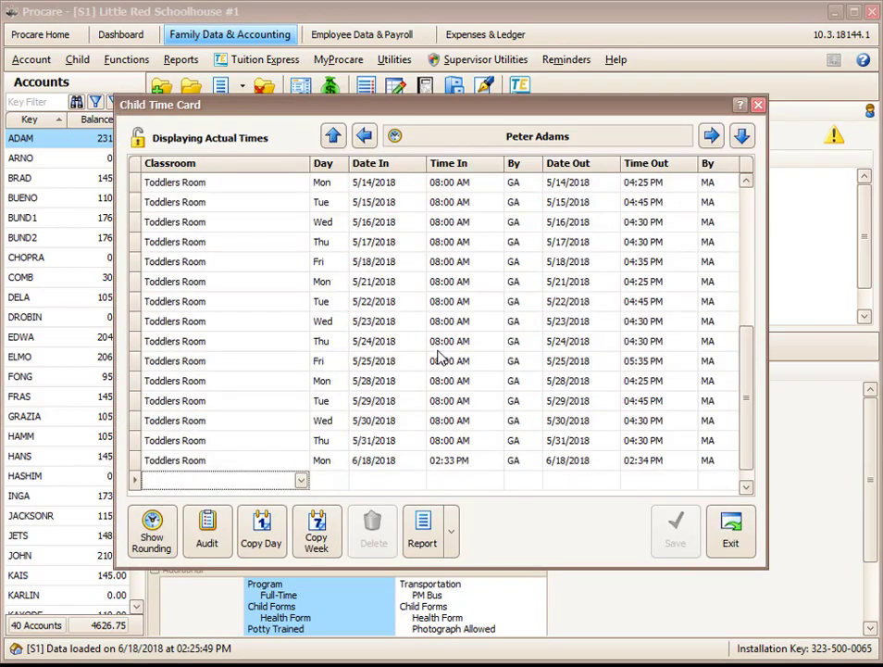
pyautogui.click(515, 463)
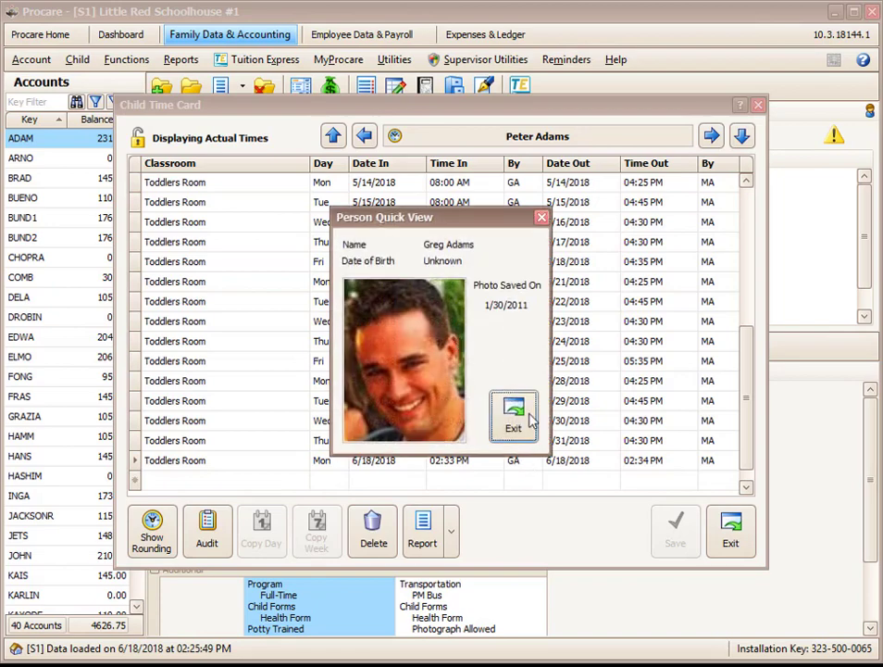
pyautogui.click(525, 423)
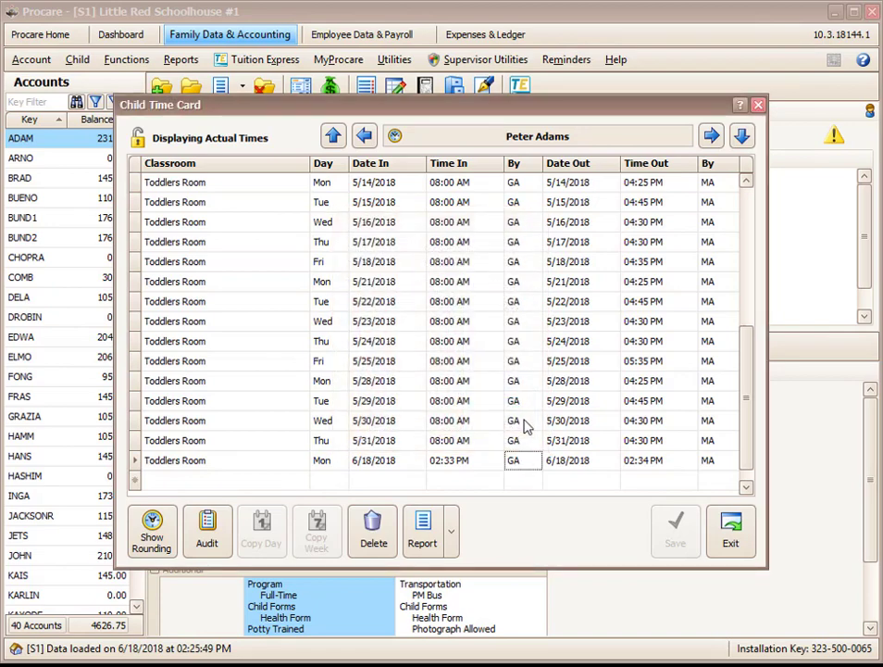
pyautogui.click(705, 461)
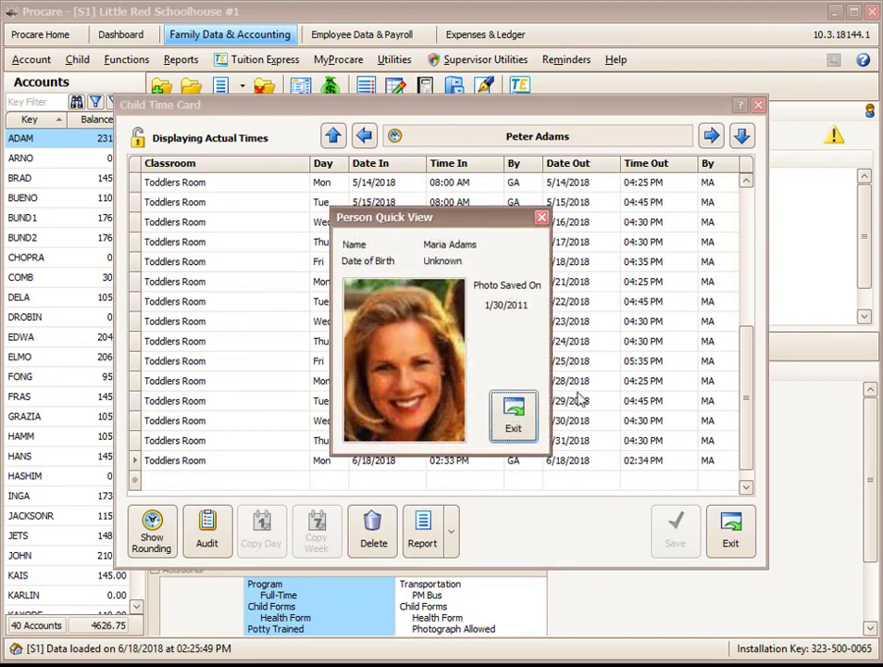
pyautogui.click(524, 422)
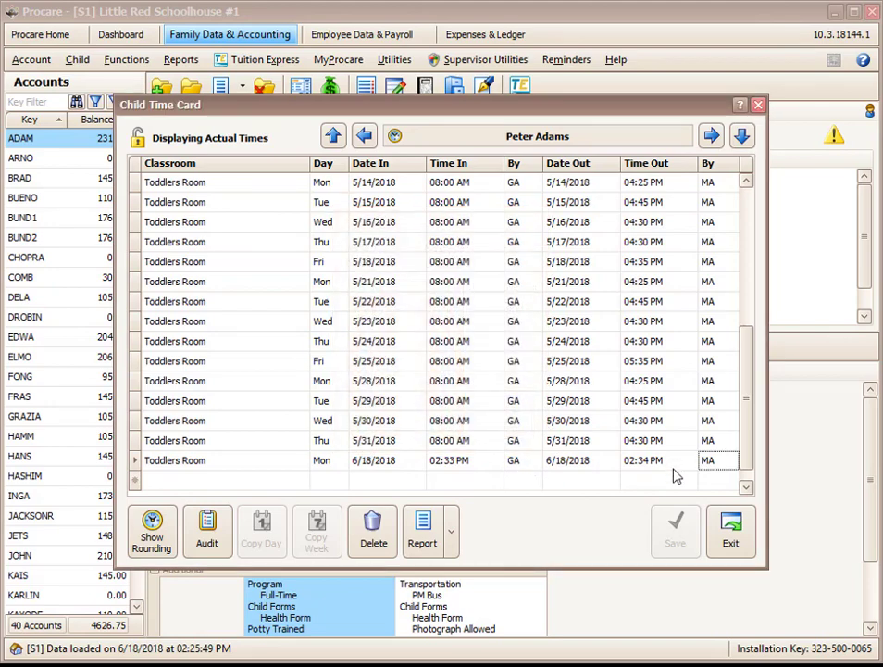
pyautogui.click(711, 136)
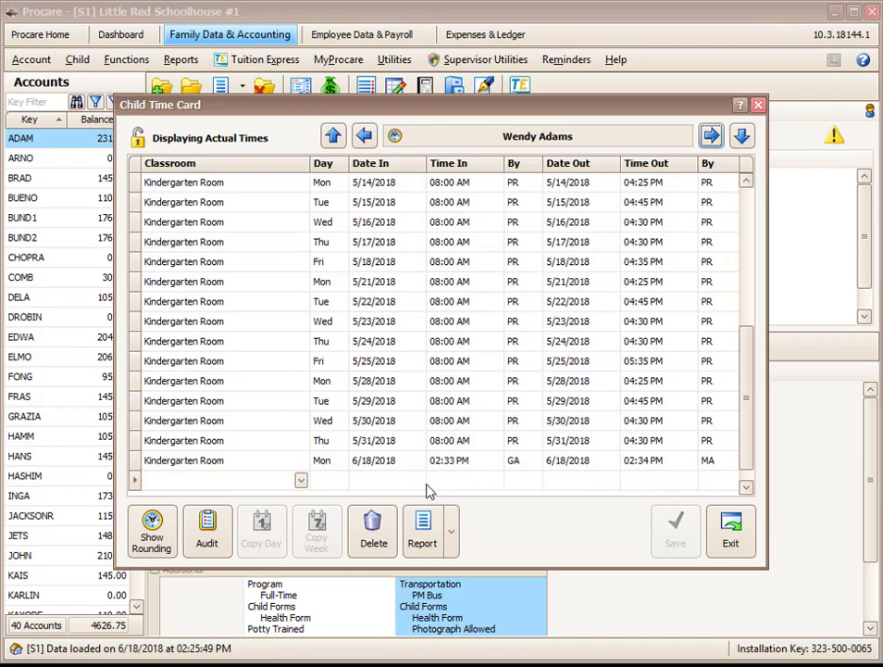
pyautogui.click(732, 535)
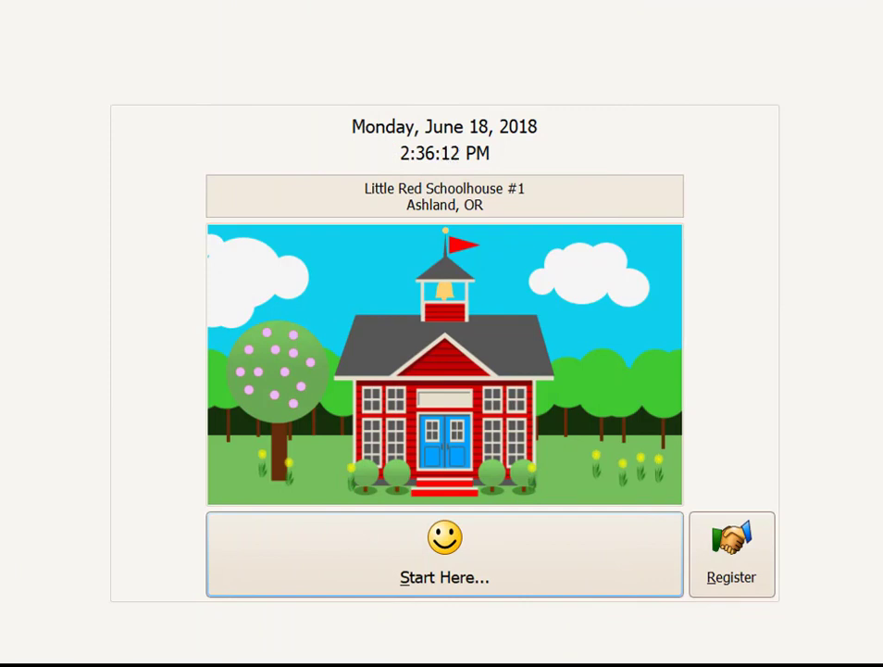
# Step: Sign in to the family ledger and start a card payment for the 231.00 balance
pyautogui.click(463, 577)
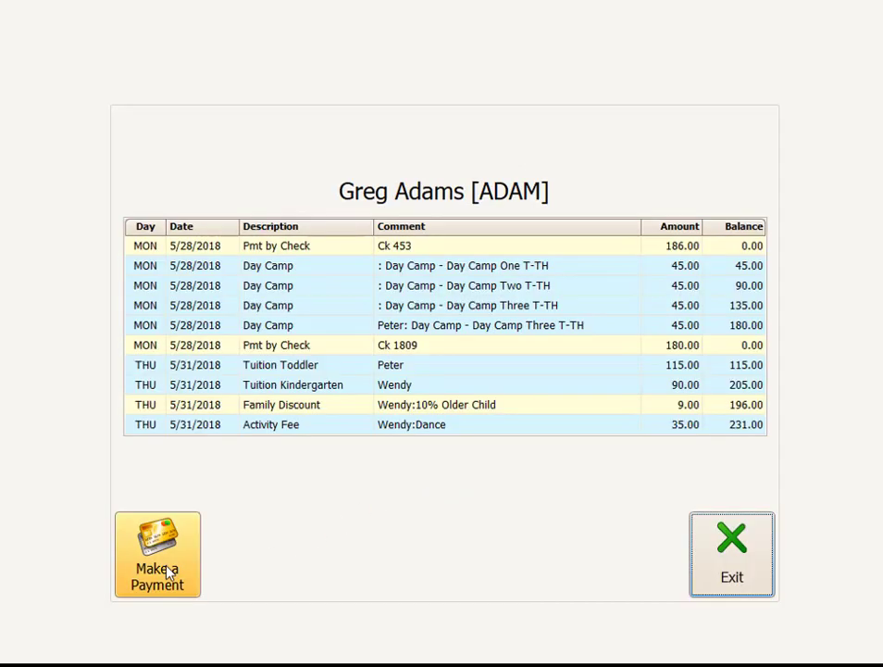
pyautogui.click(168, 573)
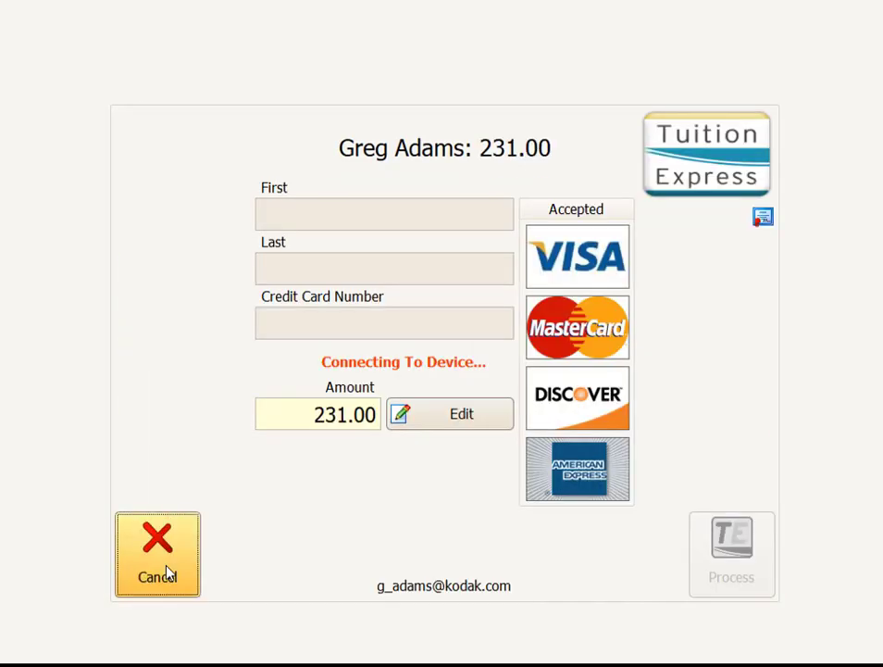